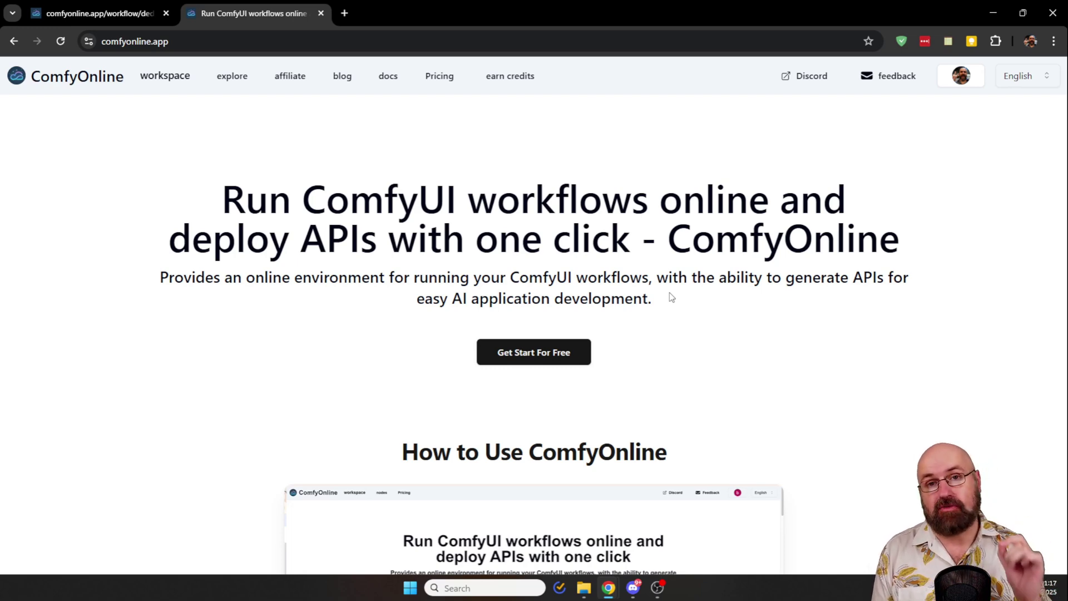
Step: Scroll down the ComfyOnline home page and open the Explore workflow gallery
{"action": "scroll", "coordinate": [695, 278], "scroll_direction": "down", "scroll_amount": 10}
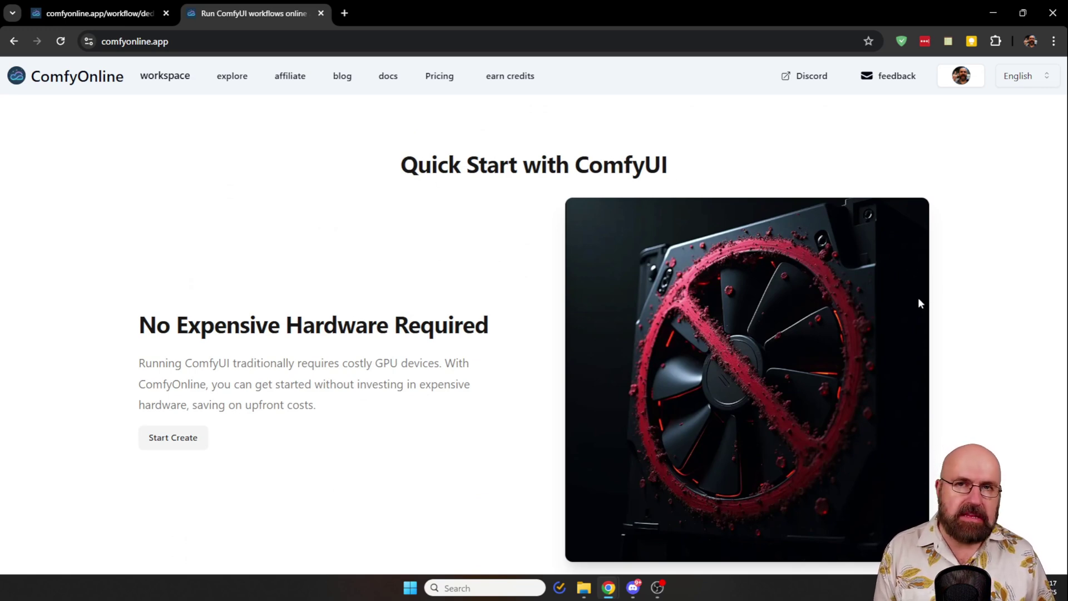
{"action": "scroll", "coordinate": [918, 301], "scroll_direction": "down", "scroll_amount": 8}
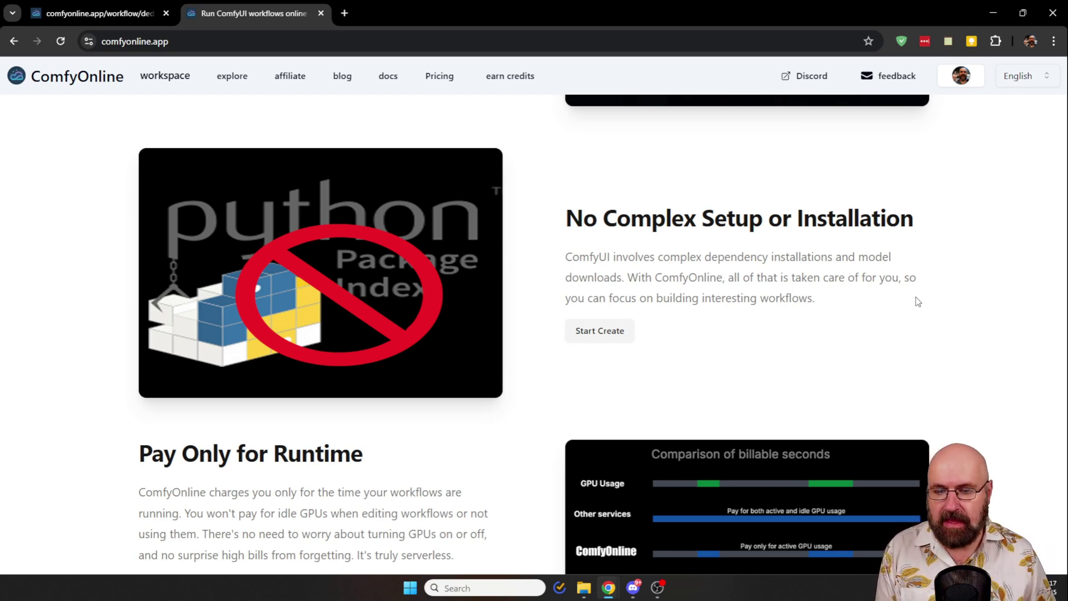
{"action": "scroll", "coordinate": [914, 300], "scroll_direction": "down", "scroll_amount": 5}
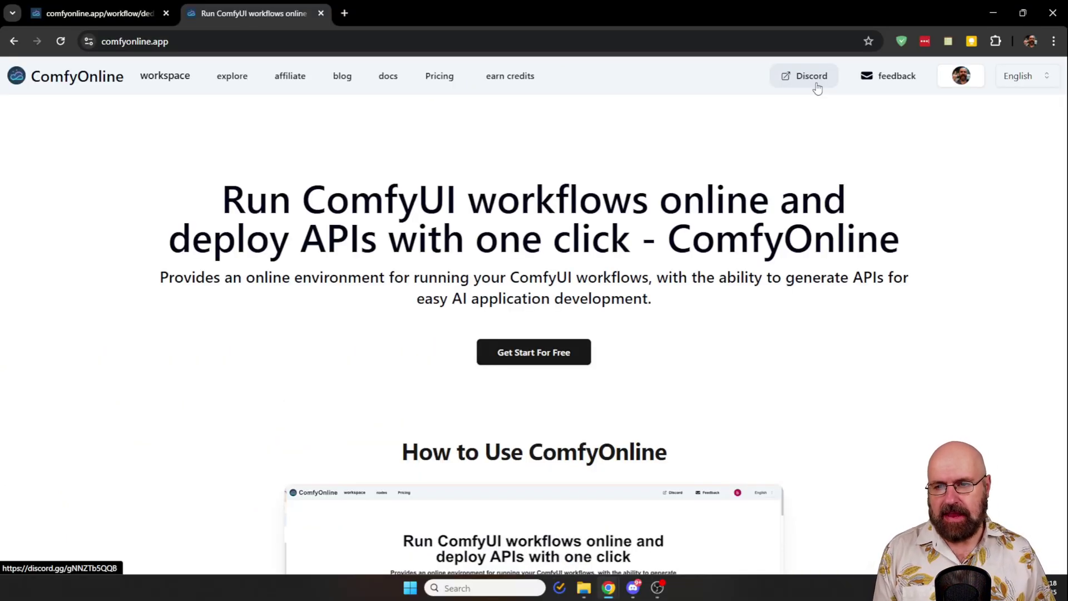
{"action": "left_click", "coordinate": [231, 84]}
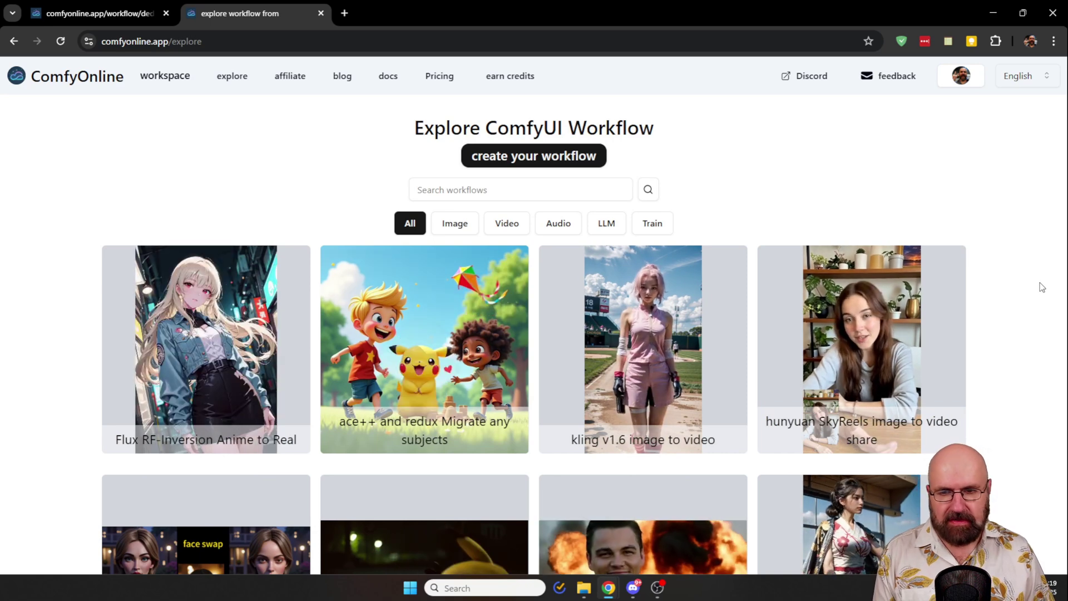
Step: Try the Image, Video, Audio, LLM and Train filters, ending on Video workflows
{"action": "left_click", "coordinate": [460, 228]}
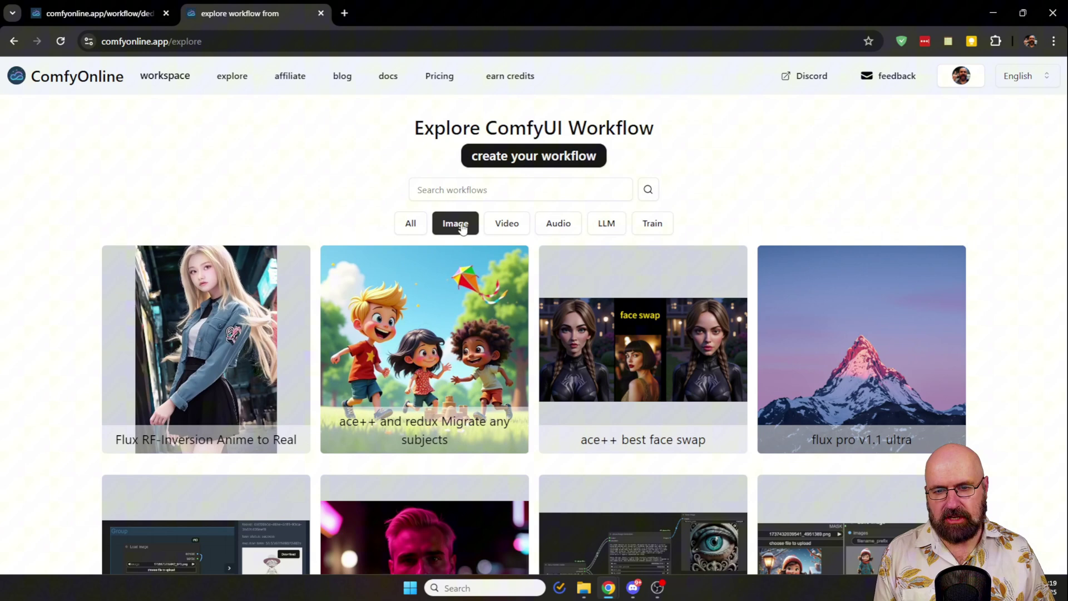
{"action": "left_click", "coordinate": [497, 229]}
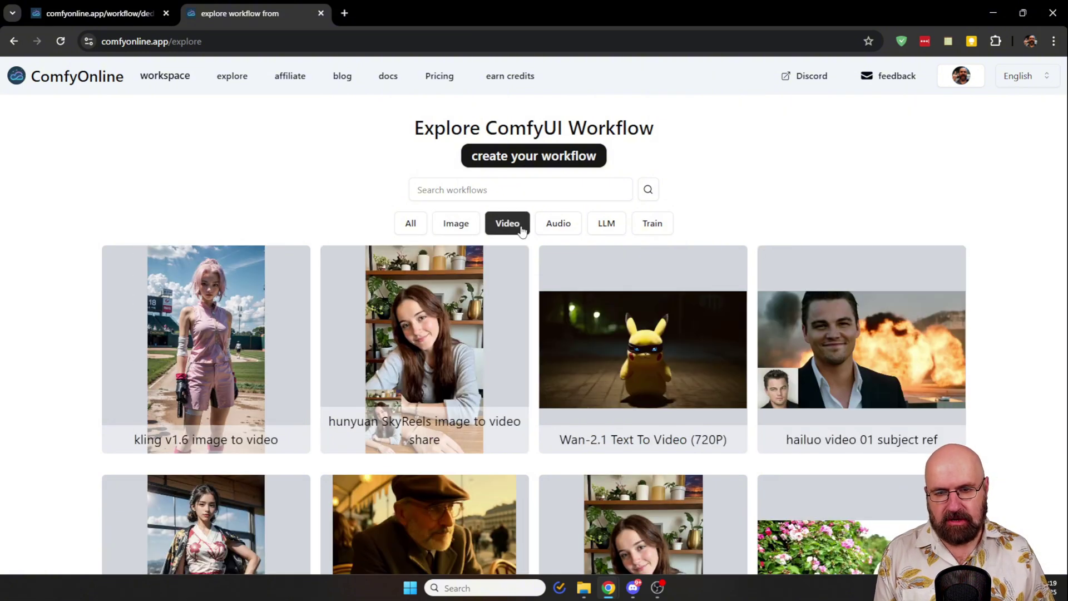
{"action": "left_click", "coordinate": [547, 229]}
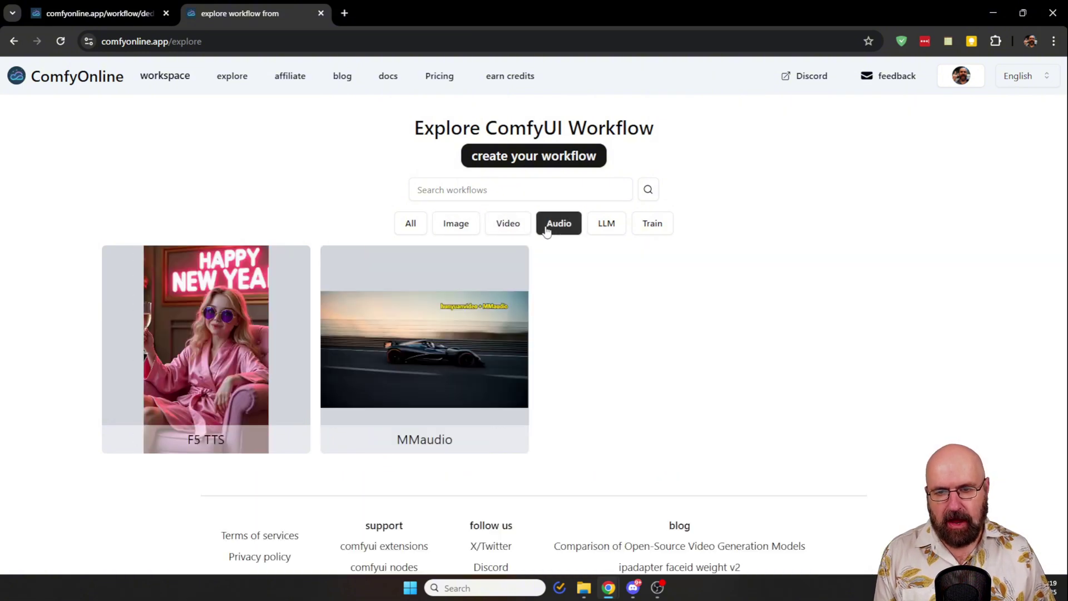
{"action": "left_click", "coordinate": [607, 230]}
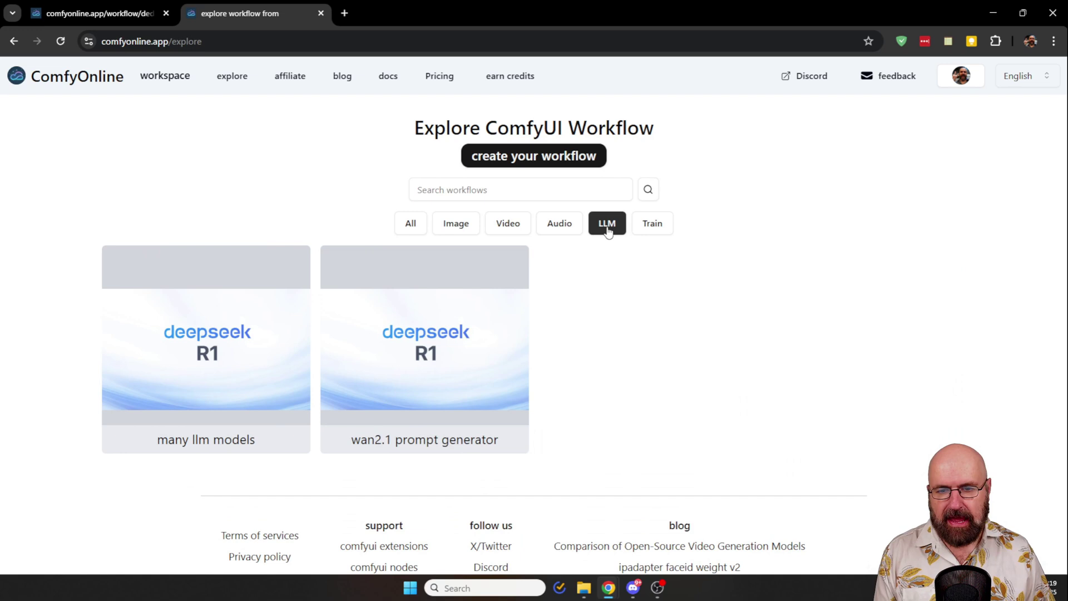
{"action": "left_click", "coordinate": [651, 229]}
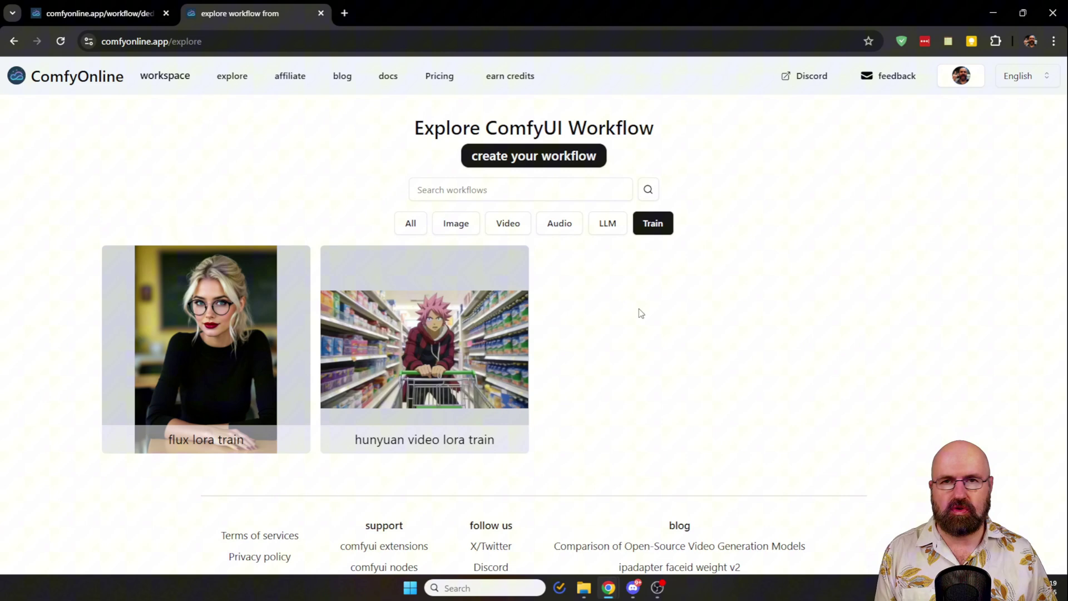
{"action": "left_click", "coordinate": [507, 223]}
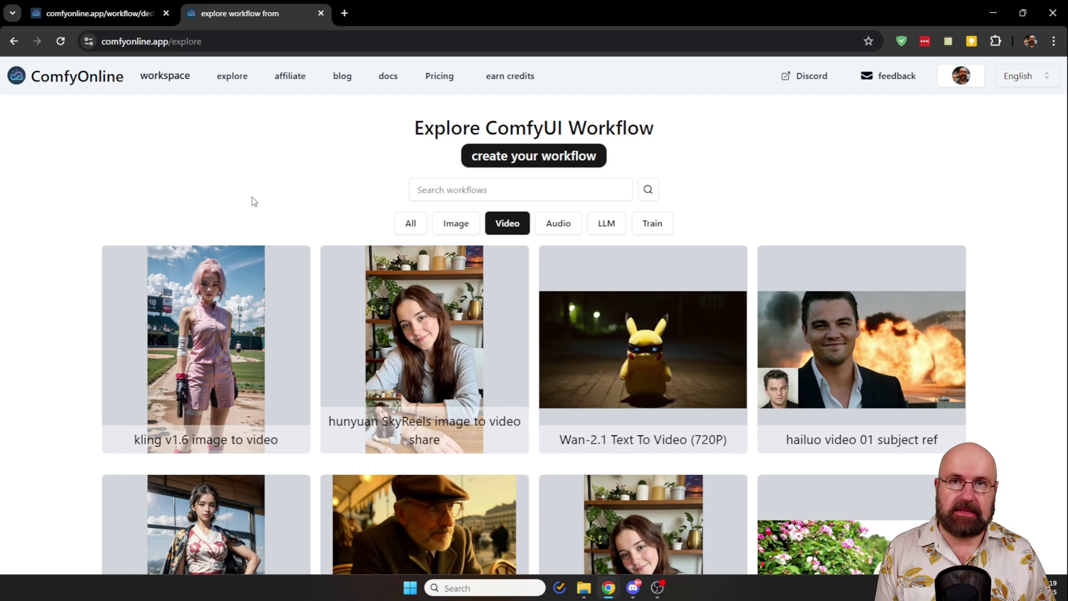
Step: Preview kling v1.6 image to video, then copy Flux RF-Inversion Anime to Real into your workspace
{"action": "left_click", "coordinate": [186, 341]}
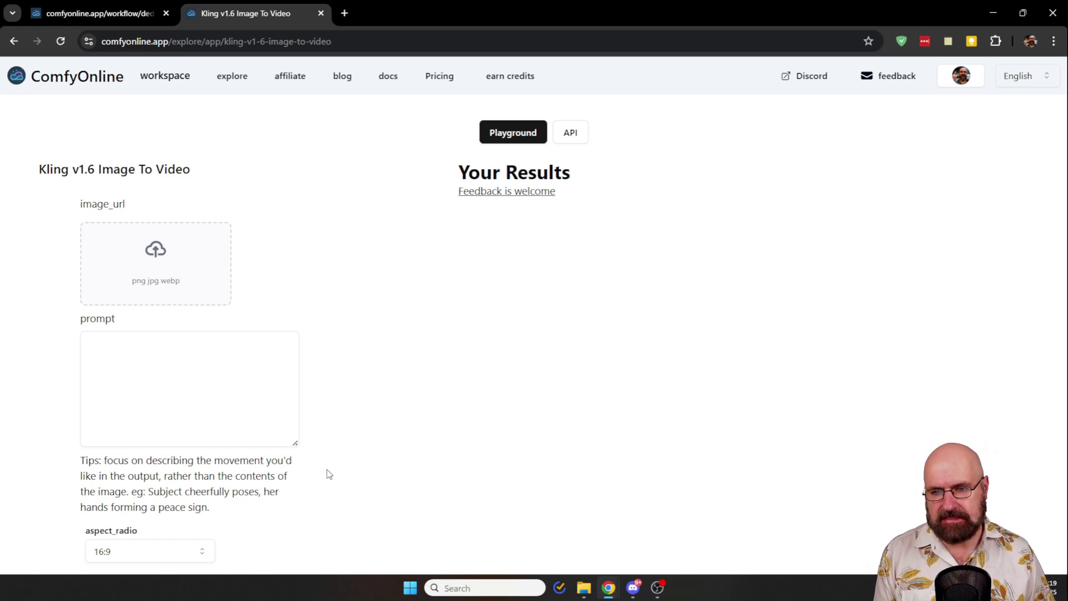
{"action": "key", "text": "alt+Left"}
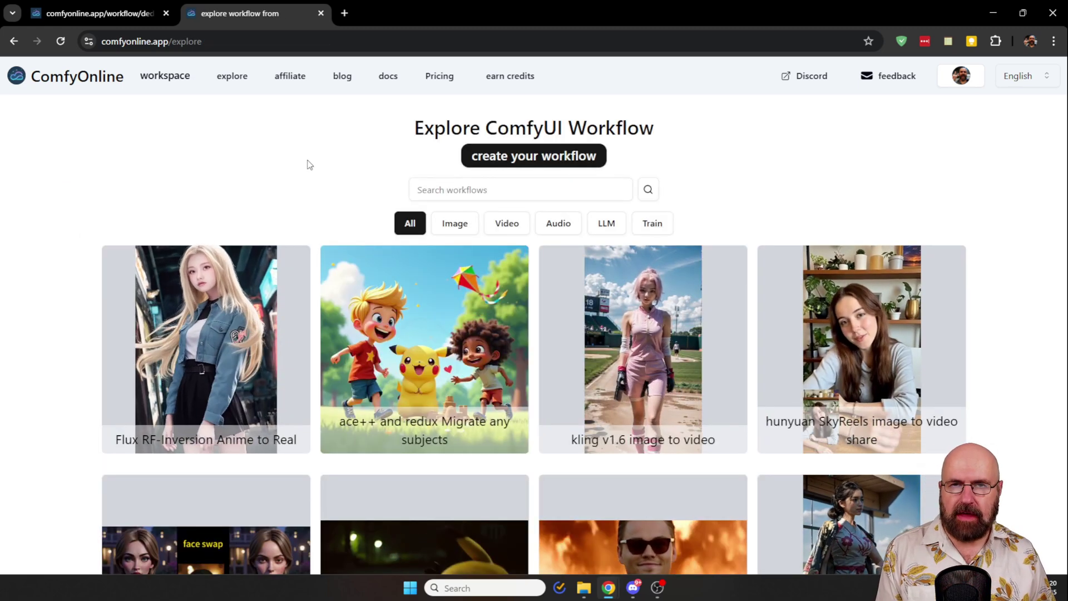
{"action": "left_click", "coordinate": [194, 346]}
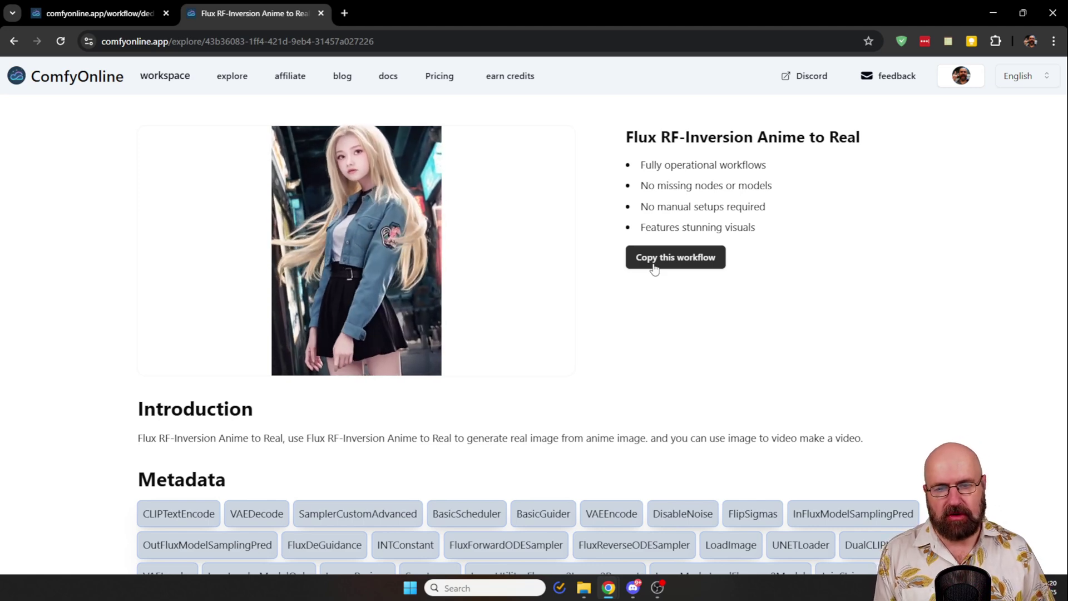
{"action": "left_click", "coordinate": [653, 262]}
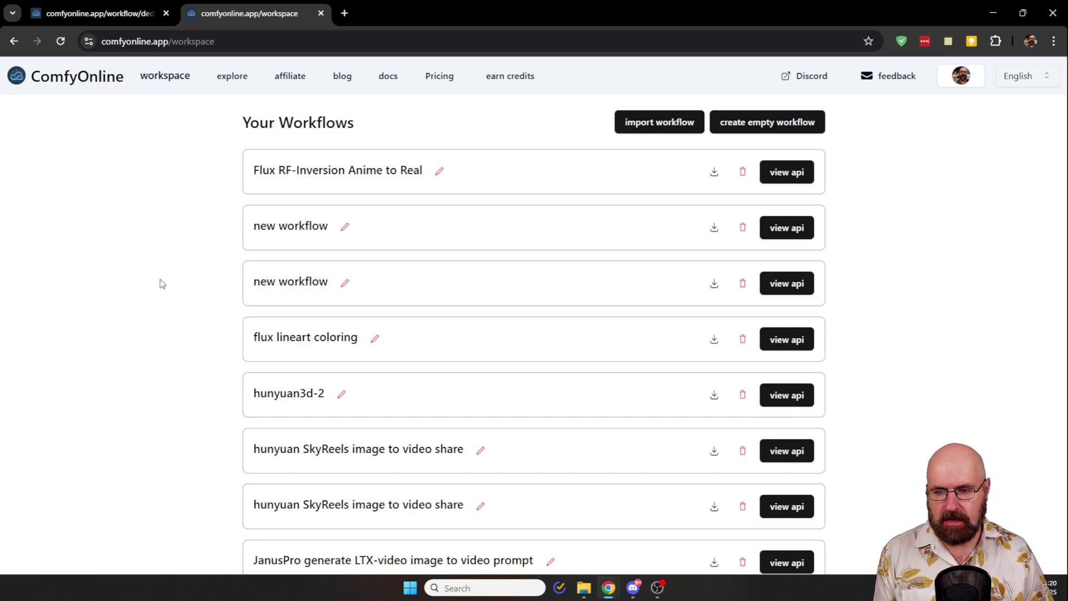
{"action": "scroll", "coordinate": [183, 334], "scroll_direction": "down", "scroll_amount": 9}
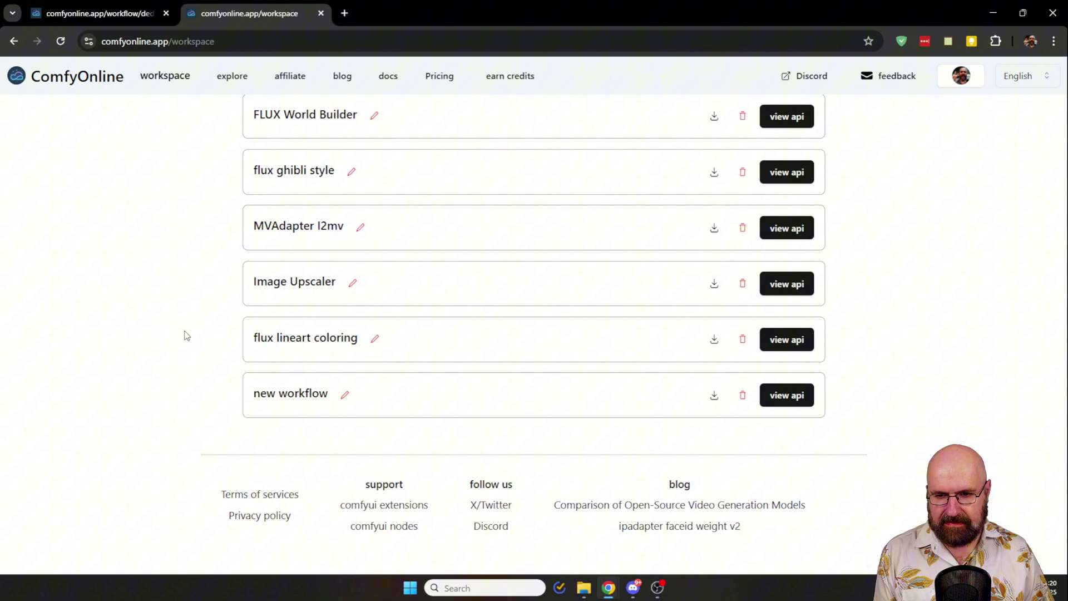
{"action": "scroll", "coordinate": [186, 335], "scroll_direction": "up", "scroll_amount": 10}
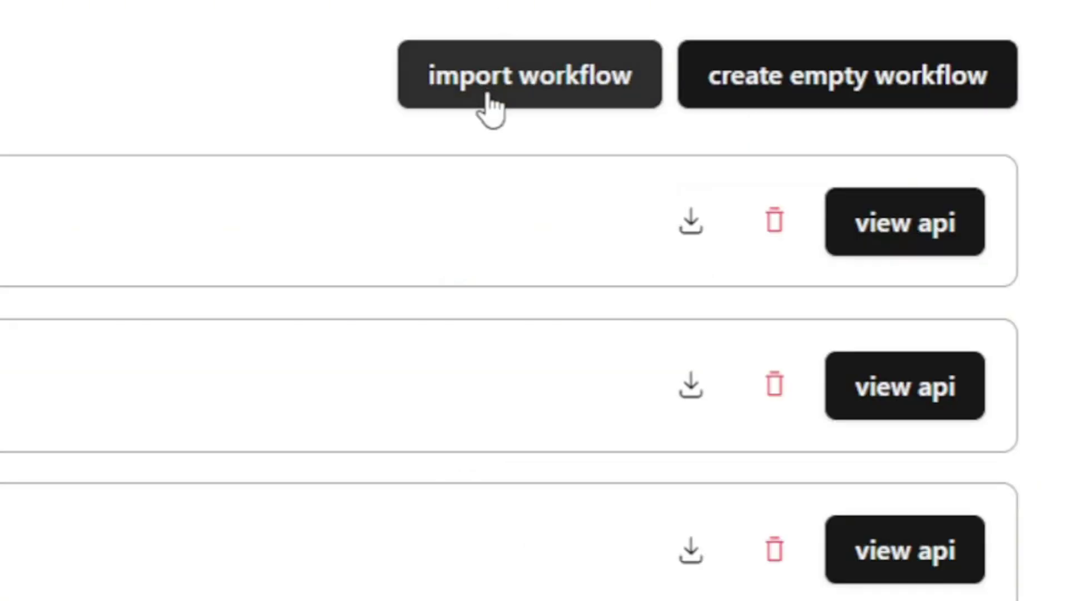
Step: Create an empty workflow and collapse the result list panel to widen the canvas
{"action": "left_click", "coordinate": [824, 103]}
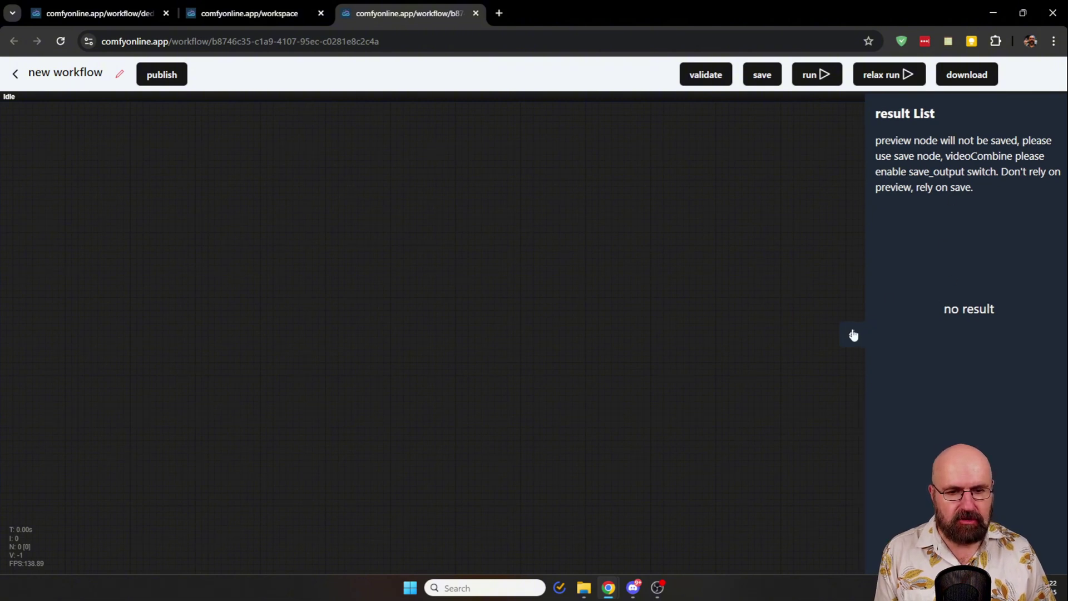
{"action": "left_click", "coordinate": [847, 334]}
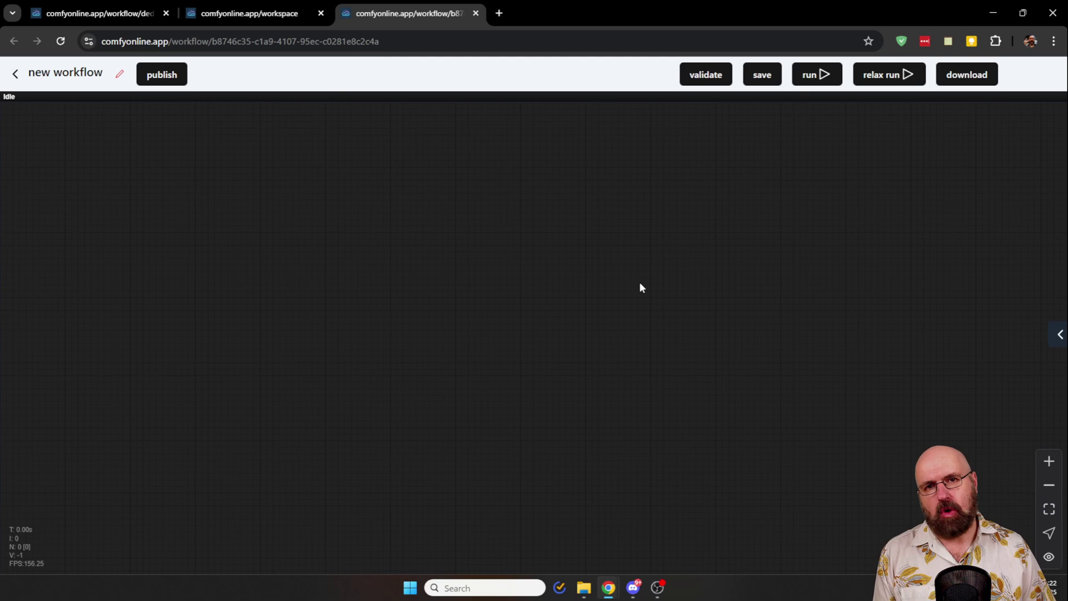
Step: Add a KSampler node from the canvas node search and position it
{"action": "double_click", "coordinate": [487, 212]}
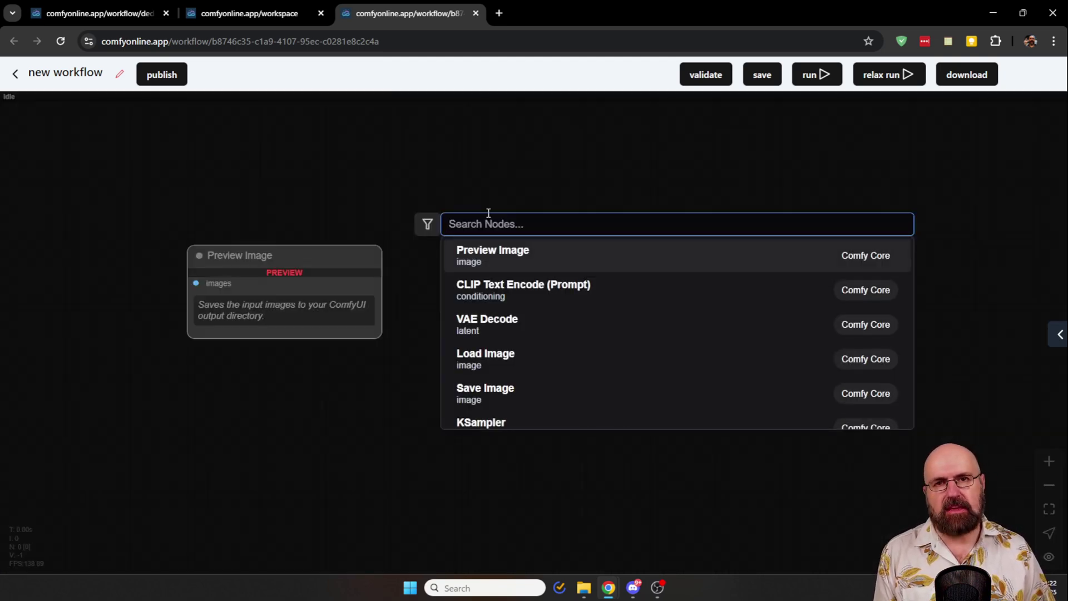
{"action": "type", "text": "k"}
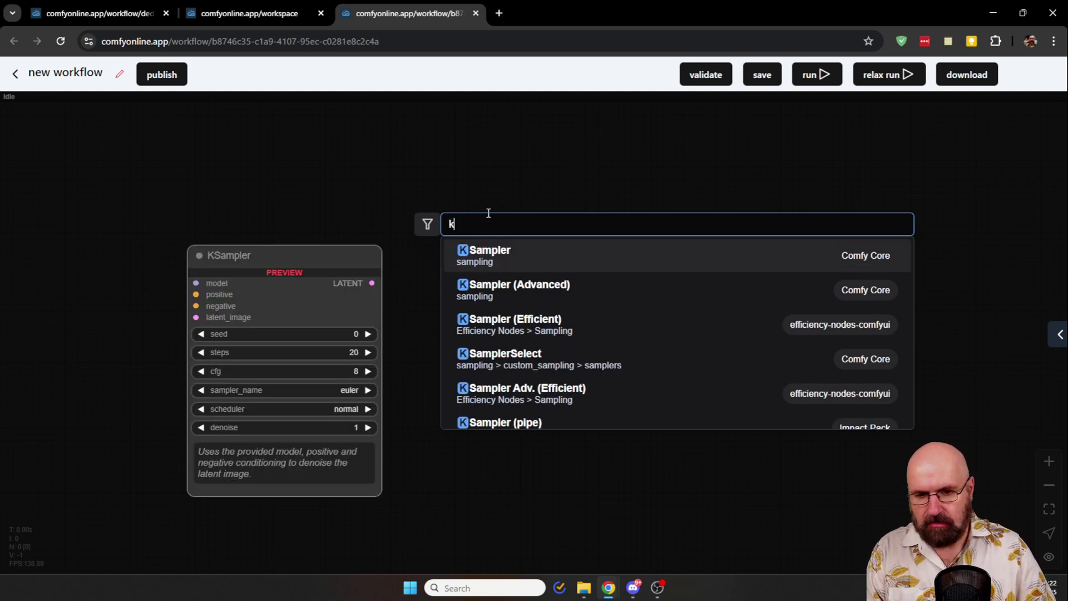
{"action": "left_click", "coordinate": [486, 260]}
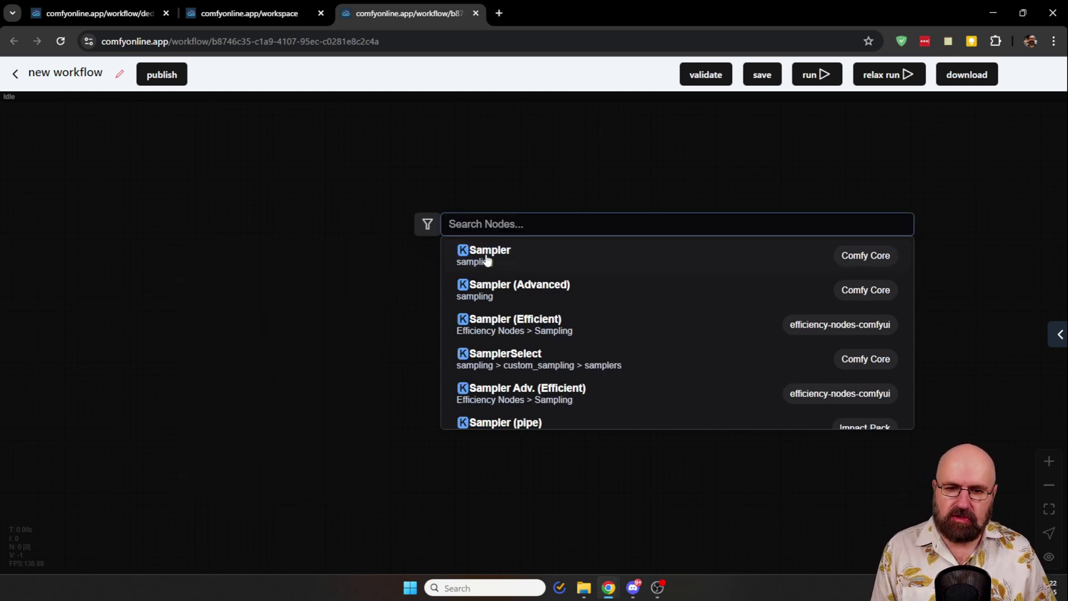
{"action": "left_click_drag", "start_coordinate": [545, 205], "coordinate": [395, 198]}
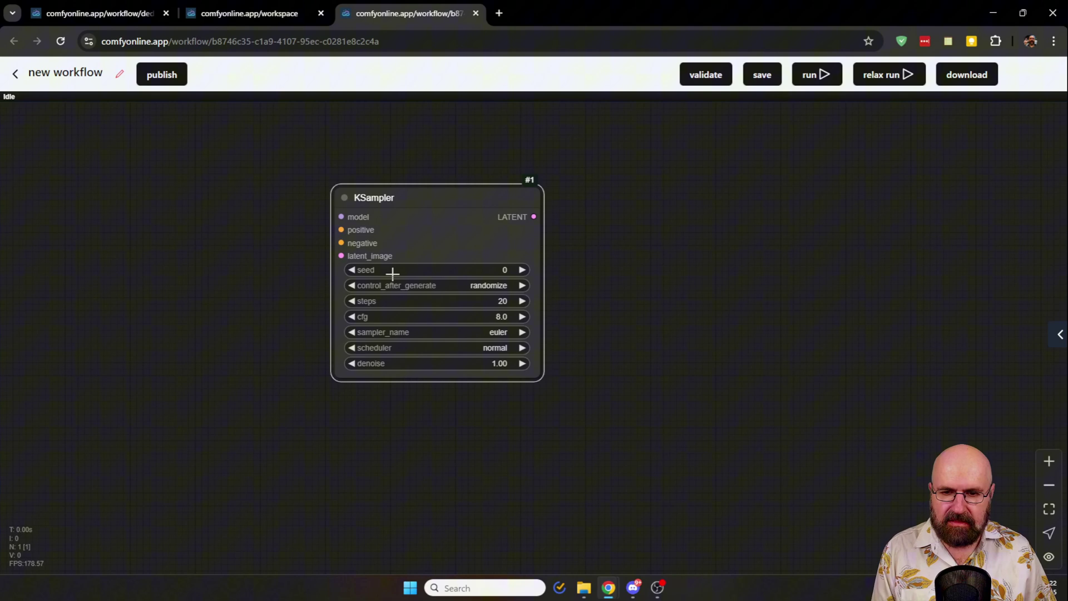
Step: Browse the Add Node categories menu, then close it without adding anything
{"action": "right_click", "coordinate": [591, 188]}
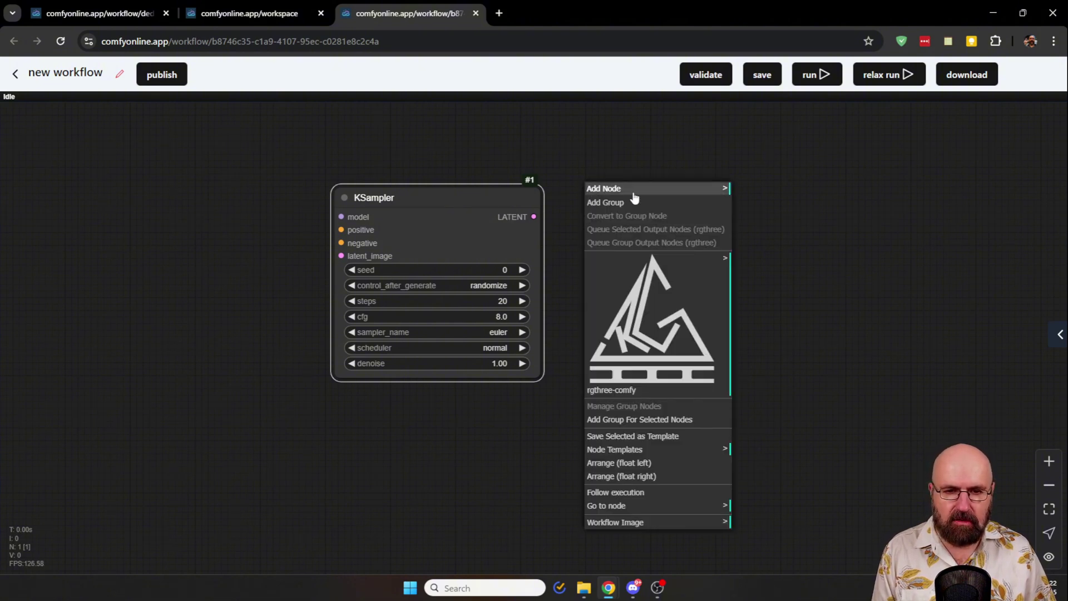
{"action": "left_click", "coordinate": [695, 190]}
{"action": "scroll", "coordinate": [831, 311], "scroll_direction": "down", "scroll_amount": 2}
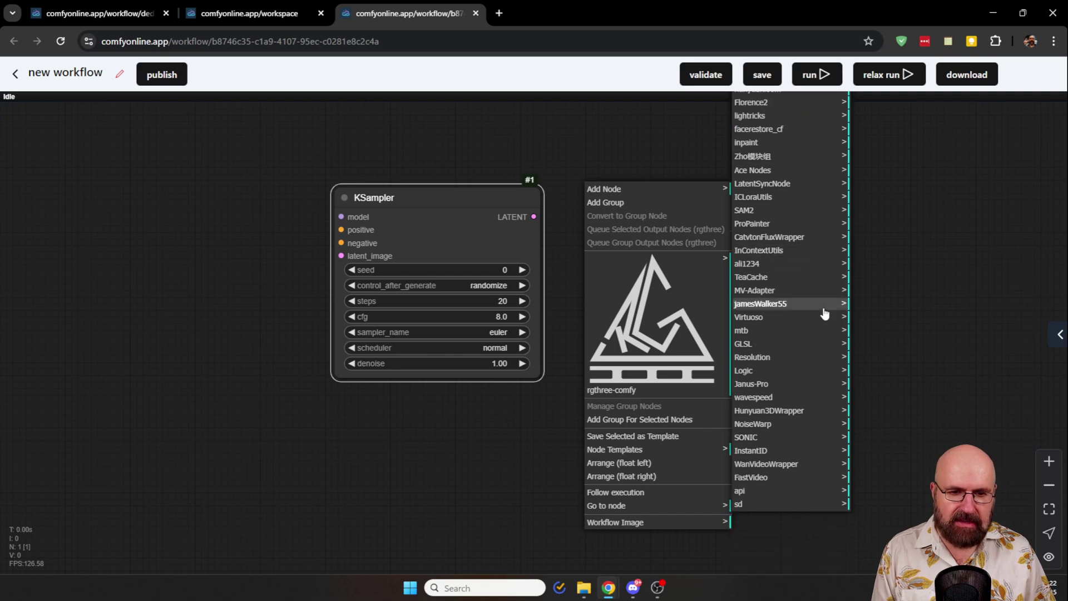
{"action": "scroll", "coordinate": [824, 315], "scroll_direction": "up", "scroll_amount": 6}
{"action": "scroll", "coordinate": [818, 320], "scroll_direction": "up", "scroll_amount": 7}
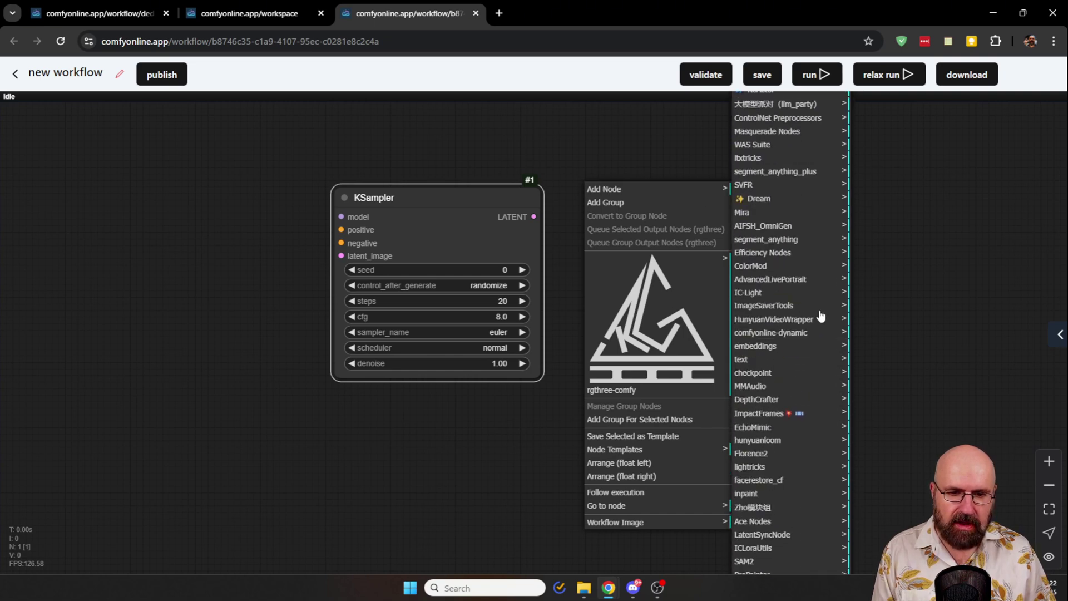
{"action": "scroll", "coordinate": [804, 328], "scroll_direction": "up", "scroll_amount": 8}
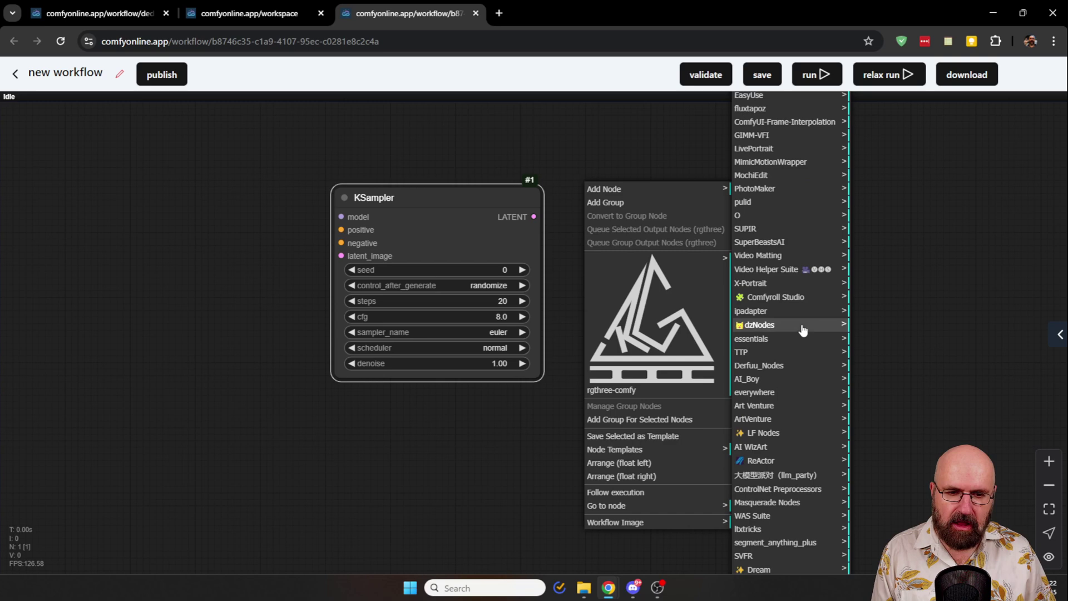
{"action": "scroll", "coordinate": [802, 331], "scroll_direction": "up", "scroll_amount": 2}
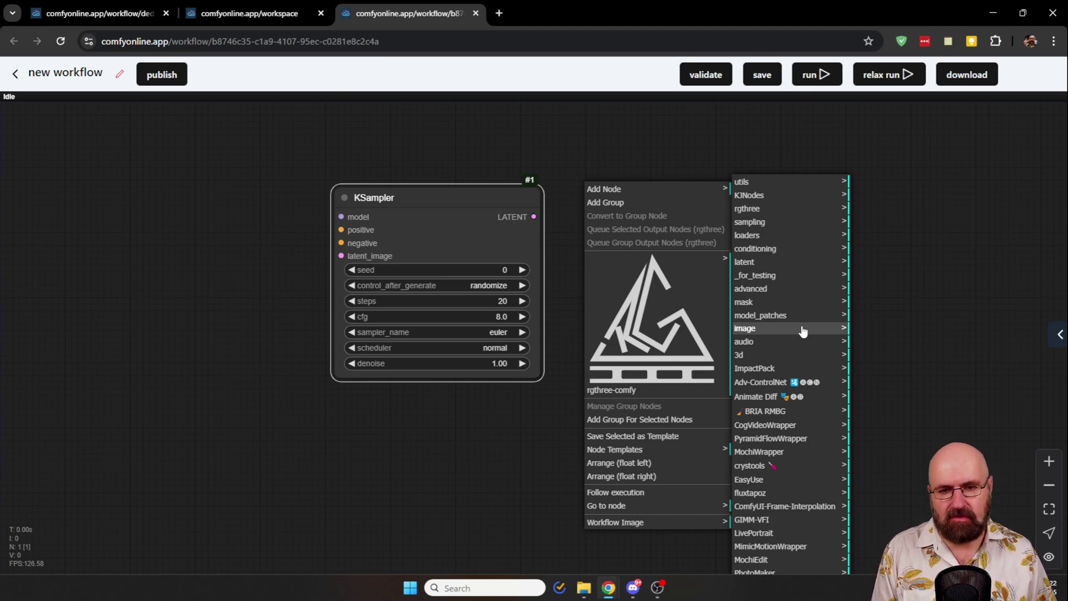
{"action": "left_click", "coordinate": [438, 158]}
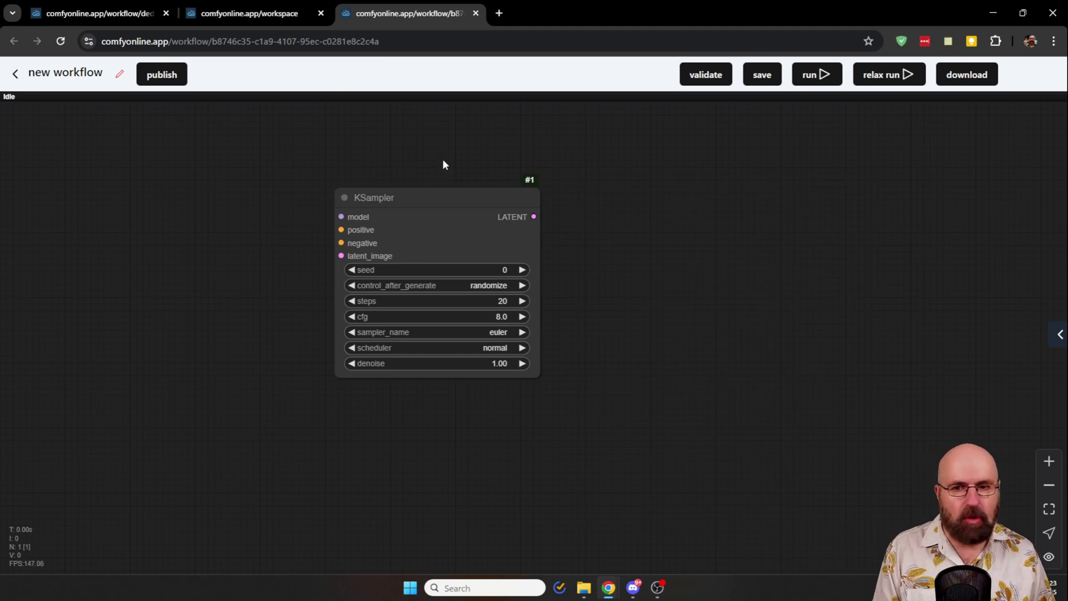
Step: Chain KSampler into Upscale Latent into a new KSampler #3, arrange them, and open the result list
{"action": "mouse_move", "coordinate": [434, 191]}
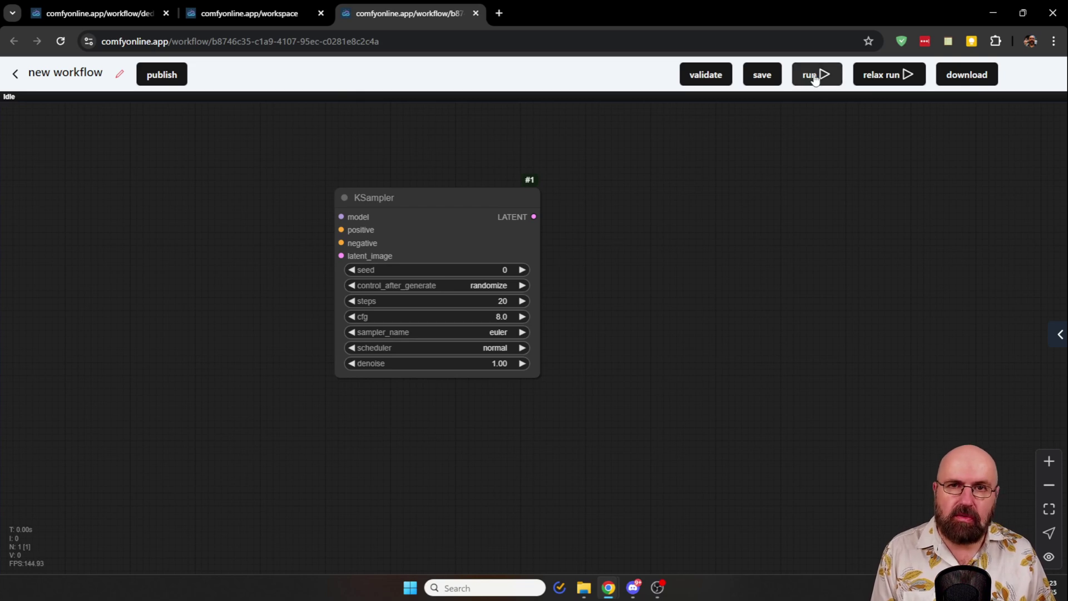
{"action": "left_click_drag", "start_coordinate": [533, 216], "coordinate": [643, 178]}
{"action": "left_click", "coordinate": [662, 266]}
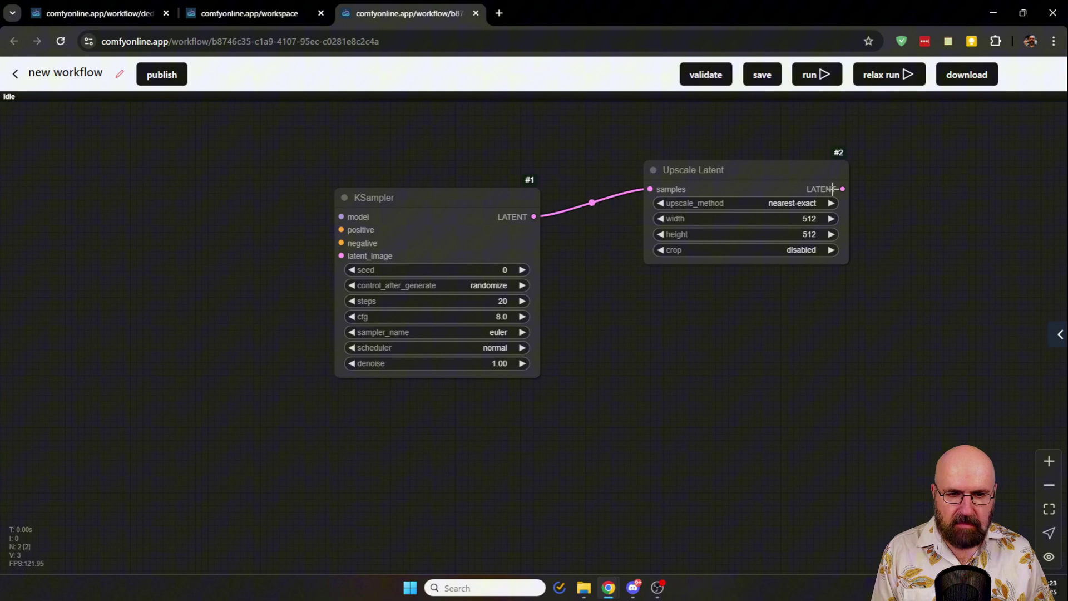
{"action": "left_click_drag", "start_coordinate": [842, 189], "coordinate": [871, 239]}
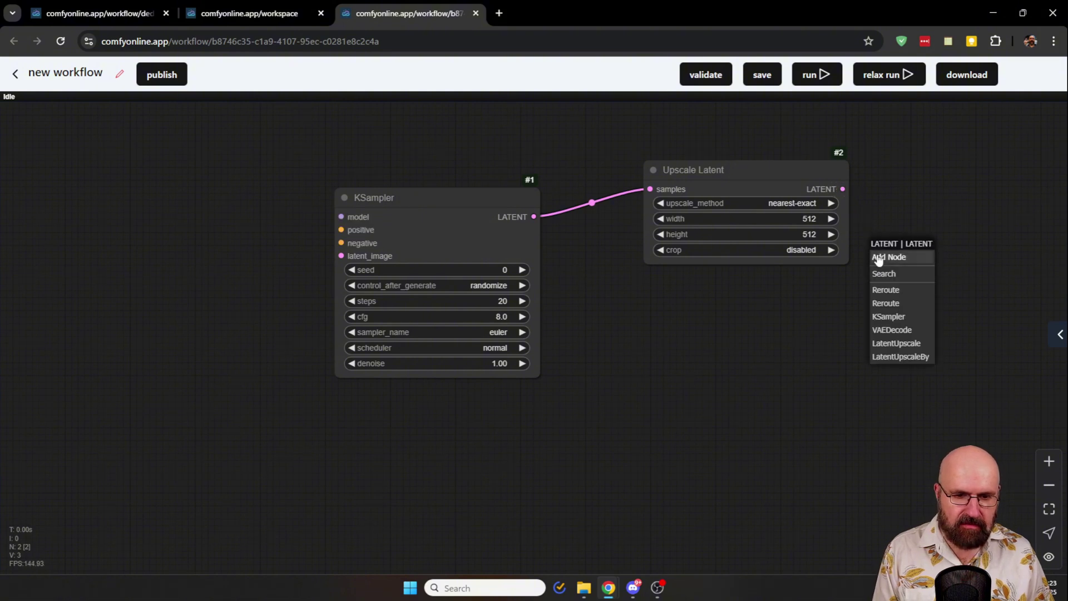
{"action": "left_click", "coordinate": [892, 319]}
{"action": "left_click_drag", "start_coordinate": [724, 181], "coordinate": [625, 183]}
{"action": "left_click_drag", "start_coordinate": [912, 246], "coordinate": [808, 228]}
{"action": "left_click_drag", "start_coordinate": [644, 174], "coordinate": [649, 168]}
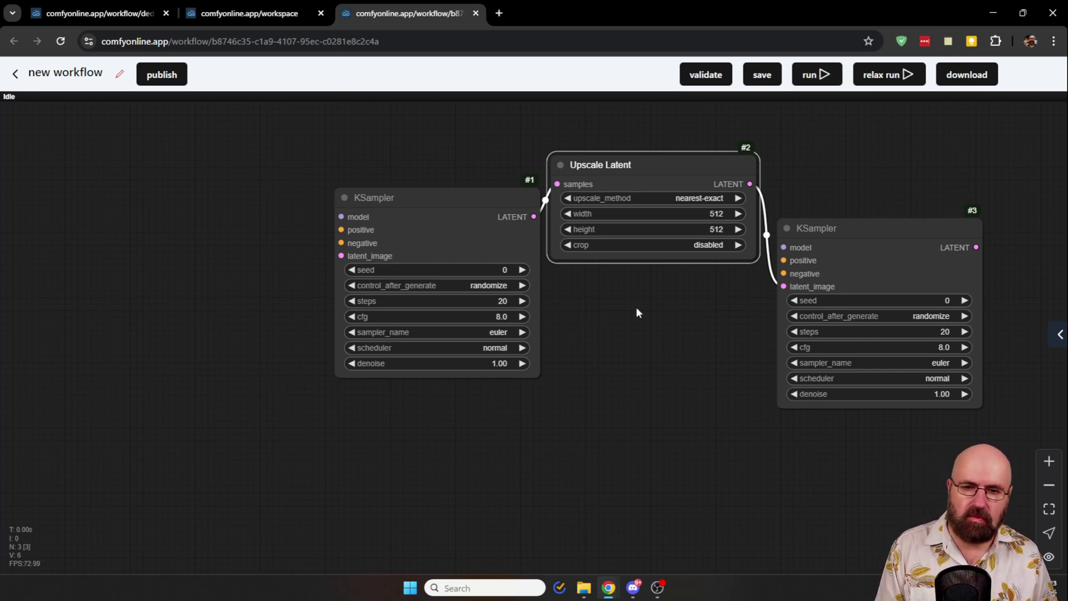
{"action": "left_click", "coordinate": [1058, 333]}
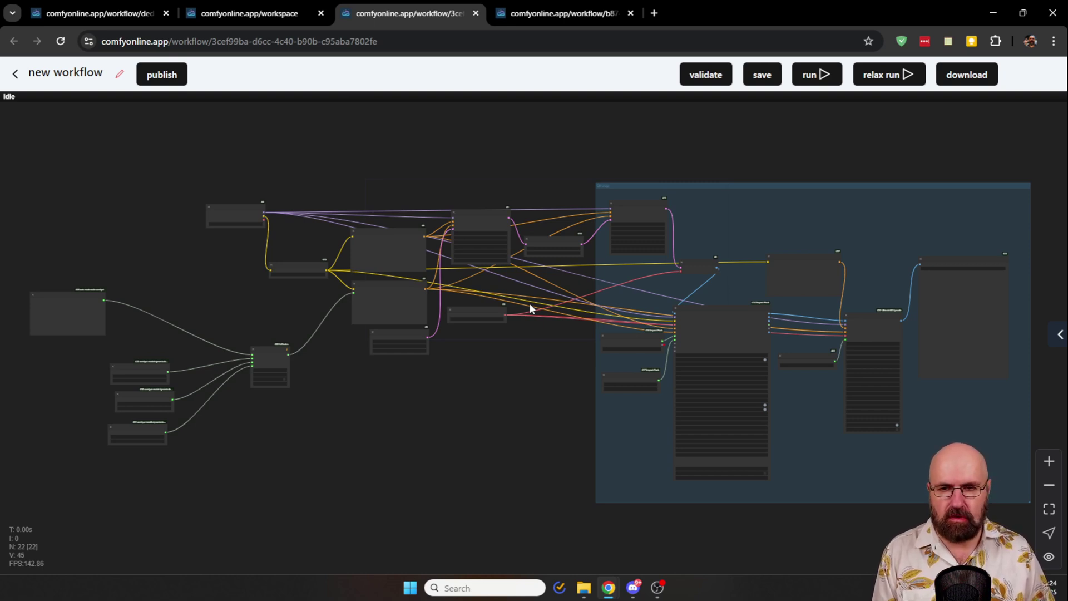
Step: Switch to the first tab showing the finished img1 group-node workflow with park portraits
{"action": "key", "text": "ctrl+1"}
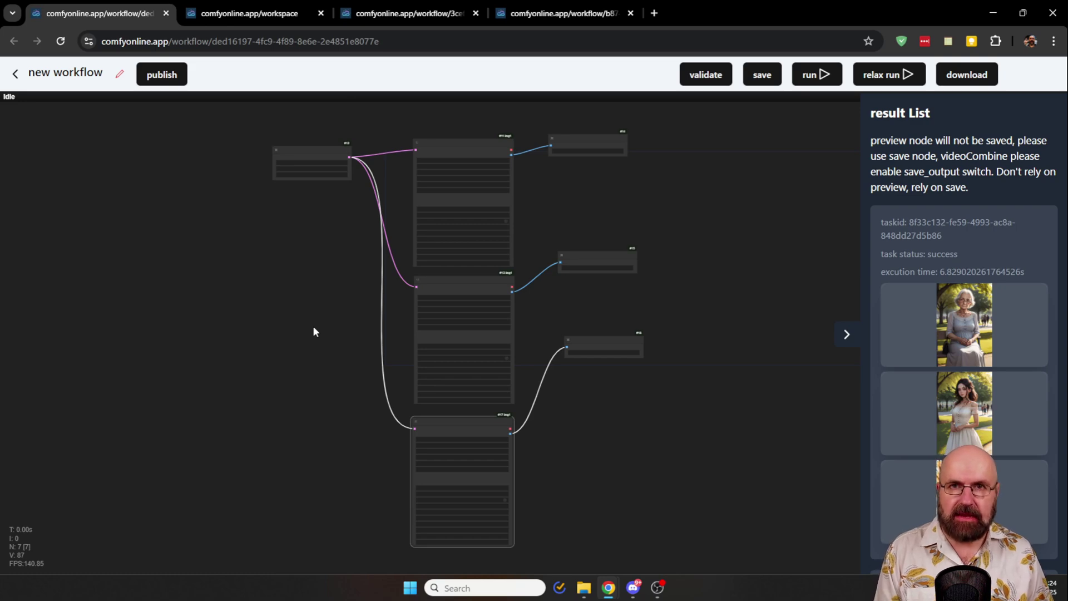
Step: Zoom in near Empty Latent Image and shift the #11 img1 group node slightly
{"action": "scroll", "coordinate": [399, 217], "scroll_direction": "up", "scroll_amount": 10}
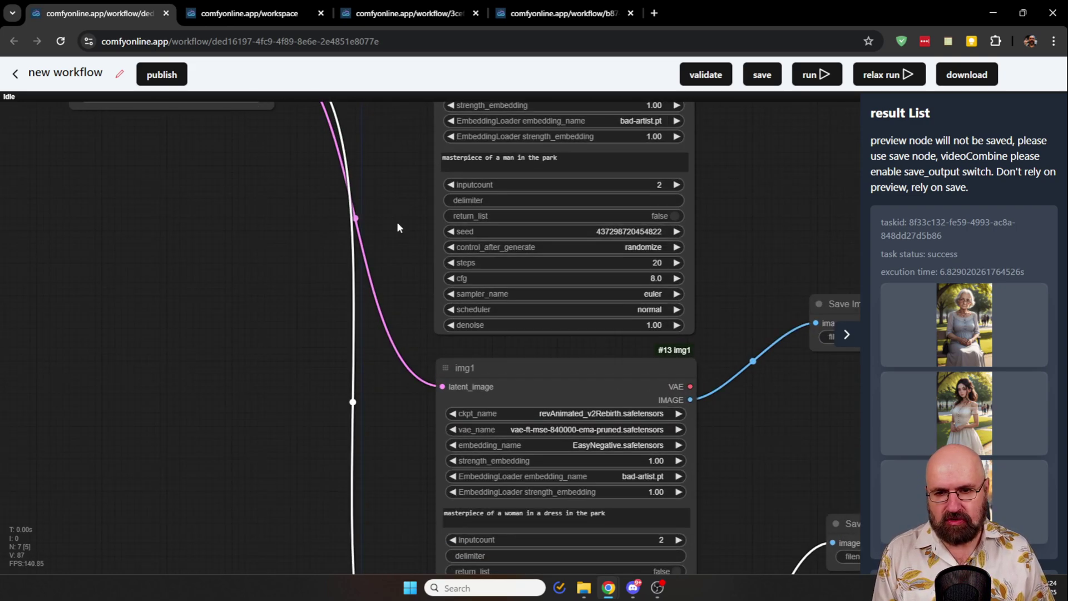
{"action": "left_click_drag", "start_coordinate": [394, 164], "coordinate": [319, 293]}
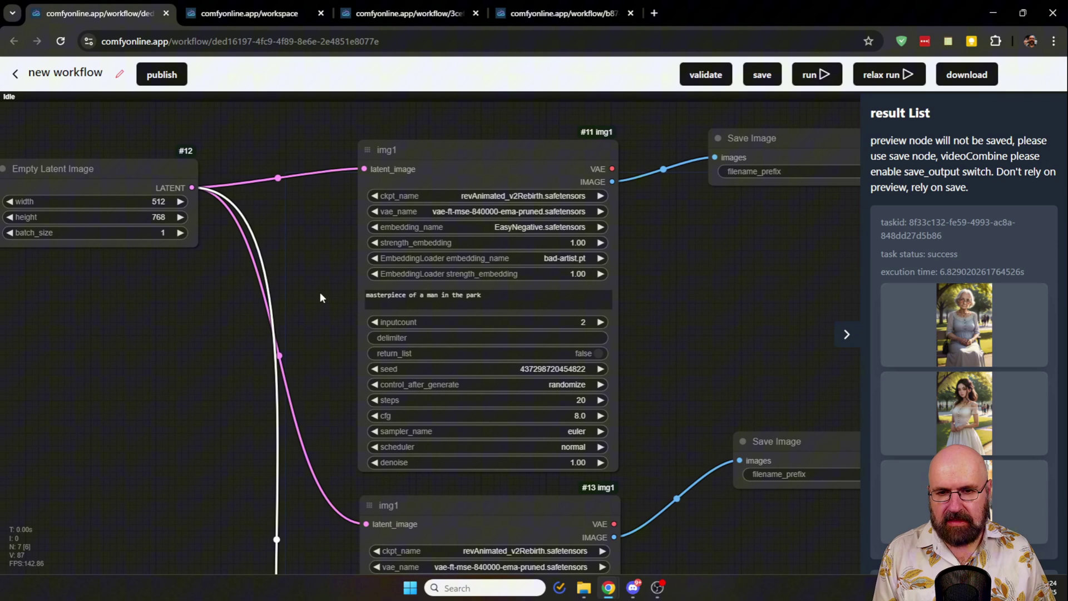
{"action": "mouse_move", "coordinate": [456, 152]}
{"action": "left_mouse_down"}
{"action": "mouse_move", "coordinate": [471, 120]}
{"action": "mouse_move", "coordinate": [446, 140]}
{"action": "left_mouse_up"}
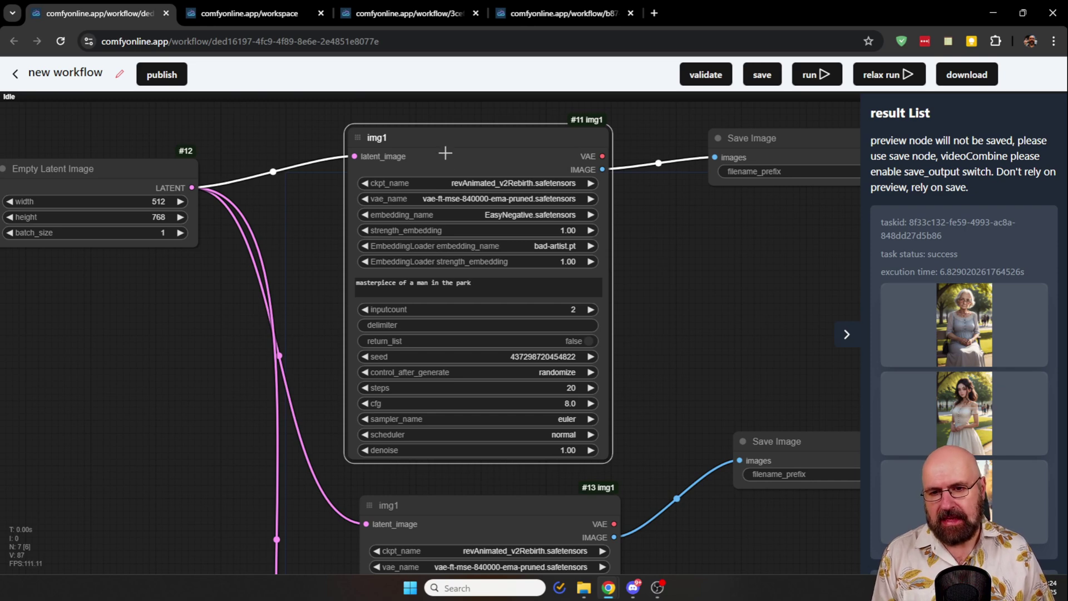
{"action": "left_click_drag", "start_coordinate": [437, 140], "coordinate": [467, 138]}
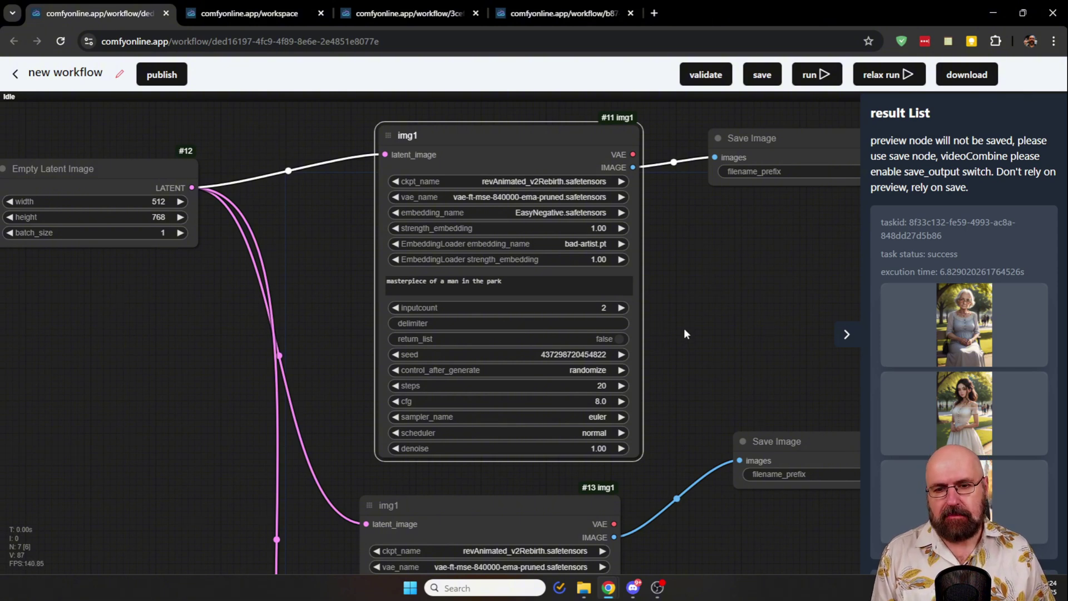
{"action": "mouse_move", "coordinate": [507, 148]}
{"action": "left_mouse_down"}
{"action": "mouse_move", "coordinate": [529, 170]}
{"action": "mouse_move", "coordinate": [497, 156]}
{"action": "left_mouse_up"}
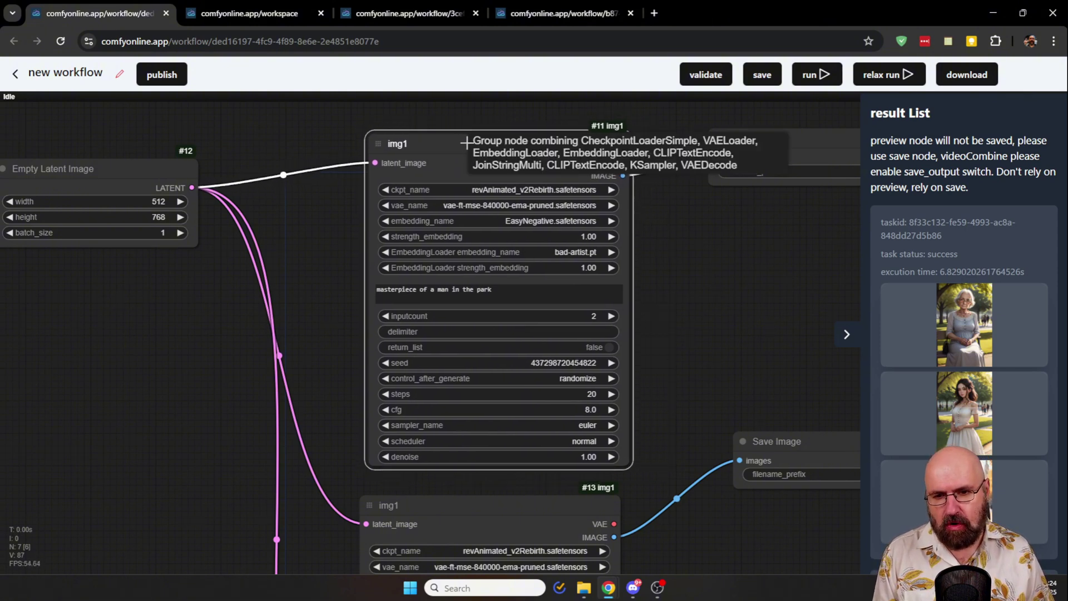
Step: Inspect each img1 prompt, then zoom out to the full individual-node workflow
{"action": "scroll", "coordinate": [677, 465], "scroll_direction": "down", "scroll_amount": 5}
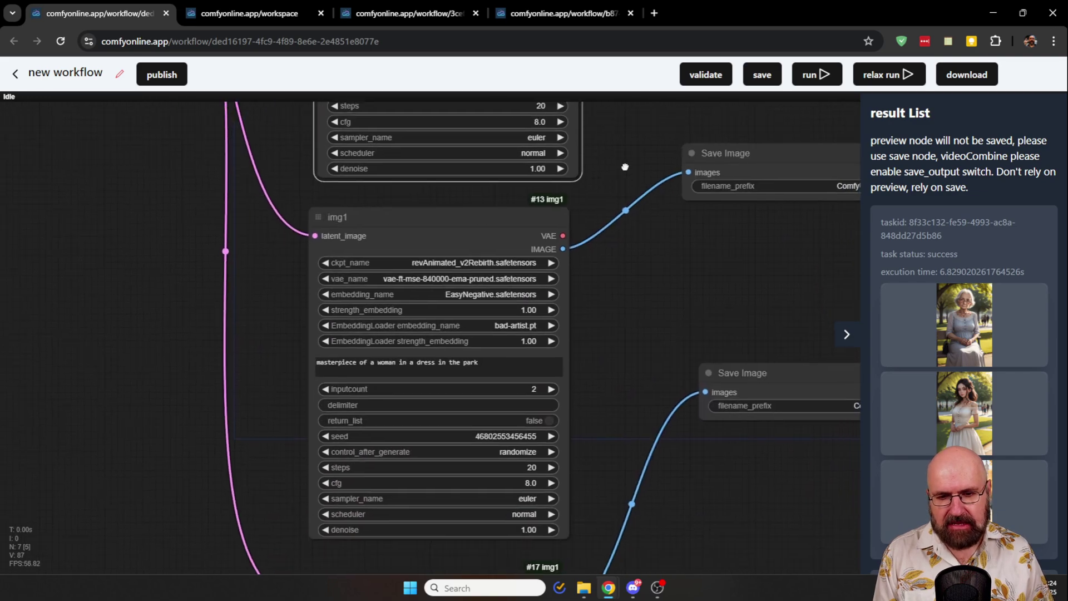
{"action": "scroll", "coordinate": [634, 417], "scroll_direction": "down", "scroll_amount": 2}
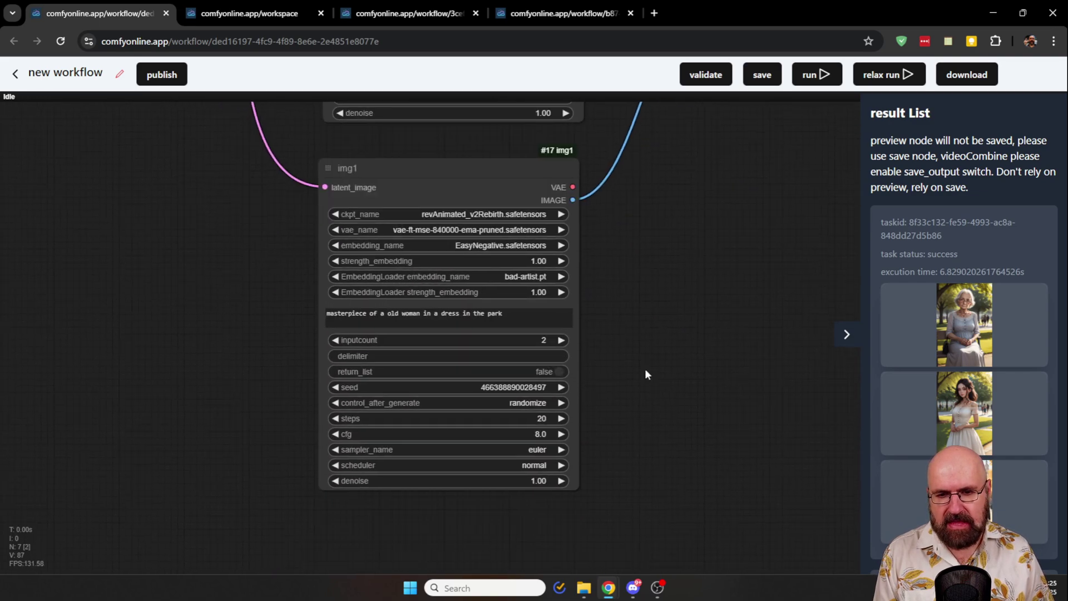
{"action": "scroll", "coordinate": [634, 375], "scroll_direction": "up", "scroll_amount": 5}
{"action": "scroll", "coordinate": [628, 333], "scroll_direction": "down", "scroll_amount": 5}
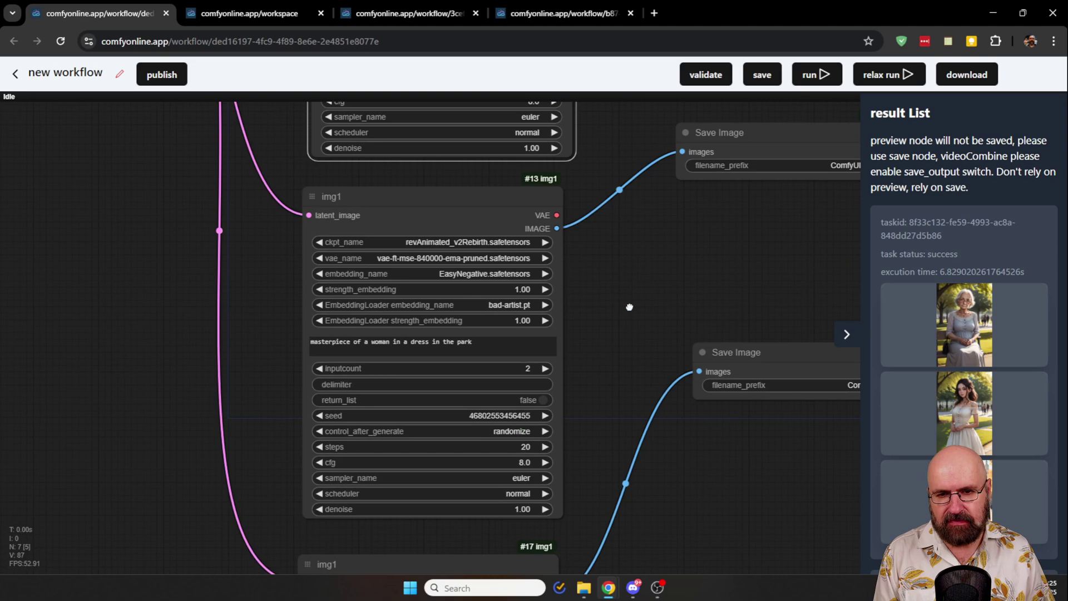
{"action": "scroll", "coordinate": [656, 436], "scroll_direction": "up", "scroll_amount": 3}
{"action": "left_click_drag", "start_coordinate": [160, 147], "coordinate": [302, 365]}
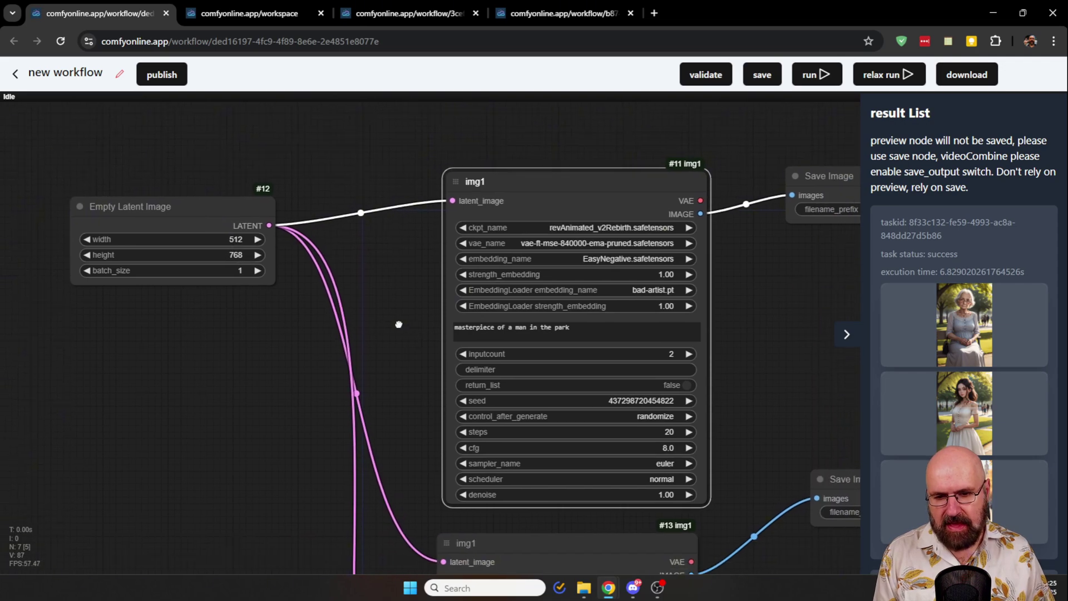
{"action": "scroll", "coordinate": [424, 338], "scroll_direction": "up", "scroll_amount": 5}
{"action": "scroll", "coordinate": [690, 299], "scroll_direction": "down", "scroll_amount": 3}
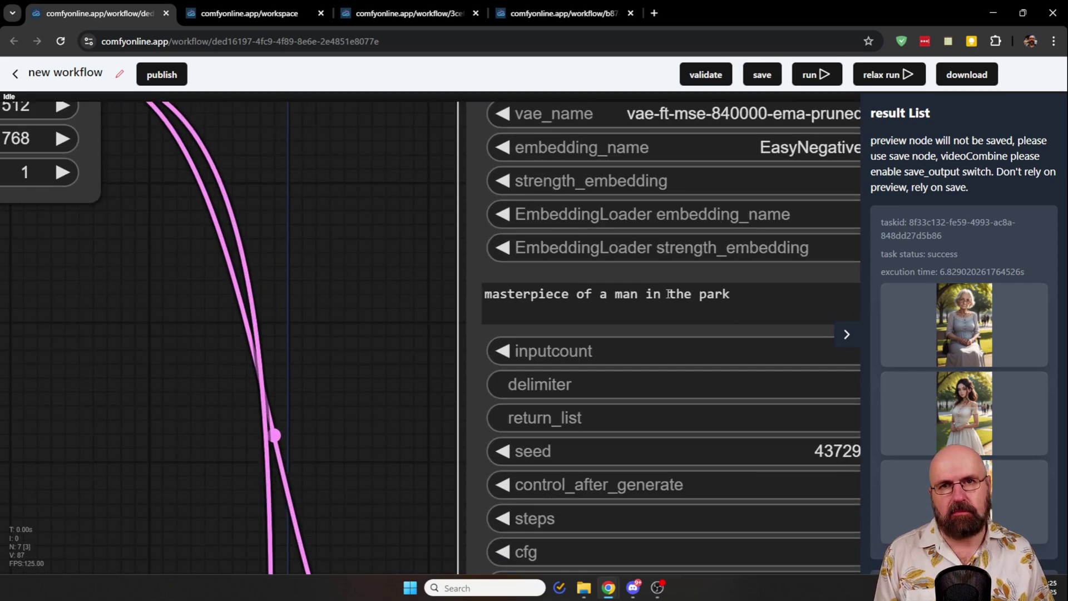
{"action": "scroll", "coordinate": [364, 297], "scroll_direction": "down", "scroll_amount": 2}
{"action": "scroll", "coordinate": [364, 301], "scroll_direction": "down", "scroll_amount": 3}
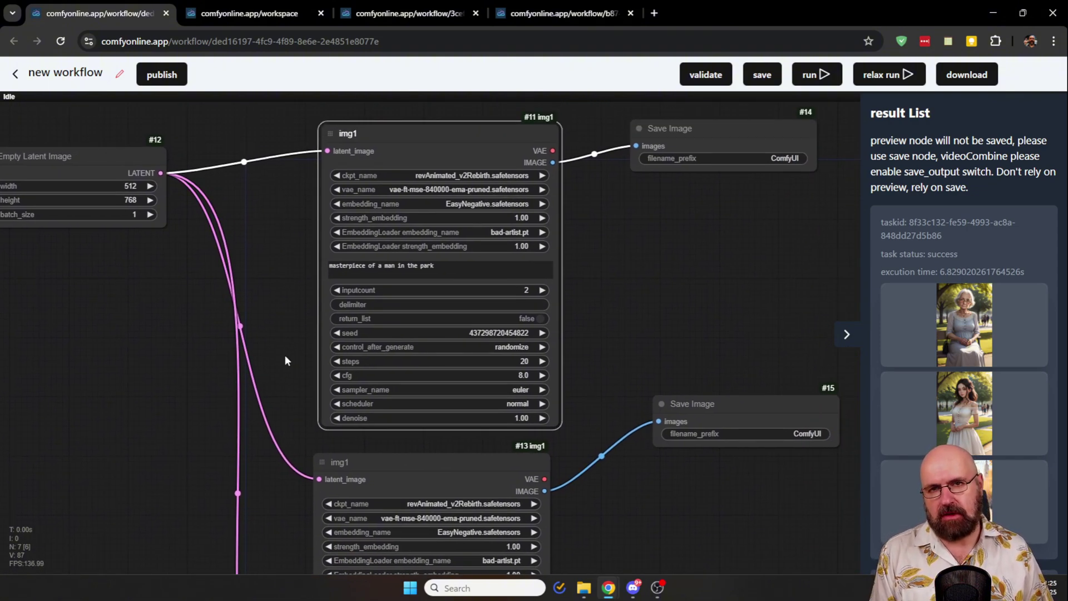
{"action": "scroll", "coordinate": [285, 361], "scroll_direction": "down", "scroll_amount": 3}
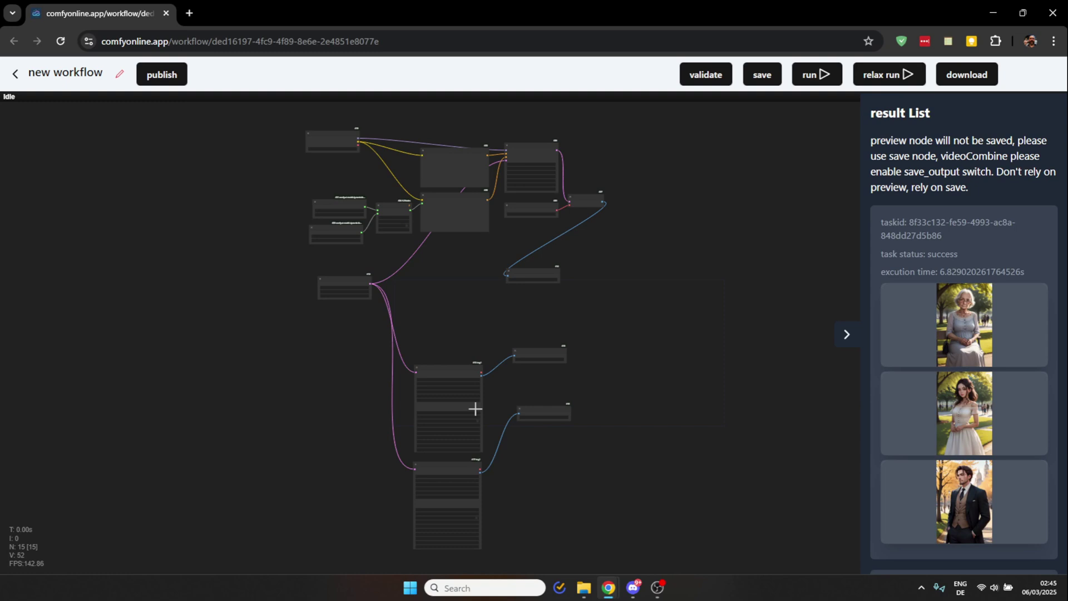
Step: Nudge the lower img1 group node and bring the Load Checkpoint area into view
{"action": "mouse_move", "coordinate": [443, 369]}
{"action": "left_mouse_down"}
{"action": "mouse_move", "coordinate": [434, 359]}
{"action": "mouse_move", "coordinate": [444, 369]}
{"action": "left_mouse_up"}
{"action": "scroll", "coordinate": [461, 257], "scroll_direction": "up", "scroll_amount": 6}
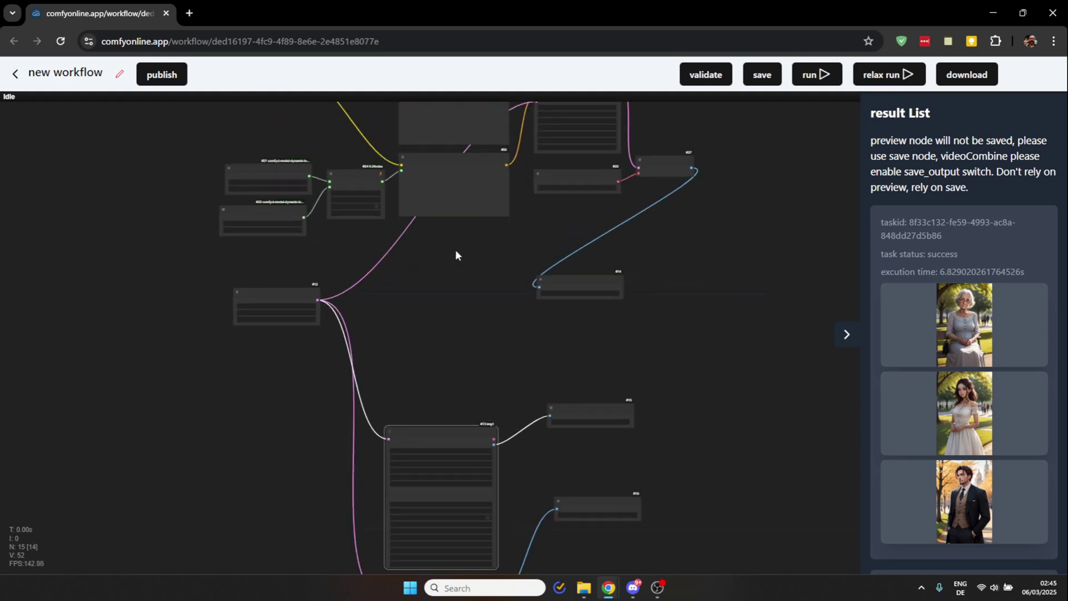
{"action": "left_click_drag", "start_coordinate": [456, 251], "coordinate": [490, 490]}
{"action": "scroll", "coordinate": [456, 428], "scroll_direction": "up", "scroll_amount": 3}
{"action": "scroll", "coordinate": [456, 426], "scroll_direction": "up", "scroll_amount": 3}
{"action": "scroll", "coordinate": [489, 424], "scroll_direction": "down", "scroll_amount": 3}
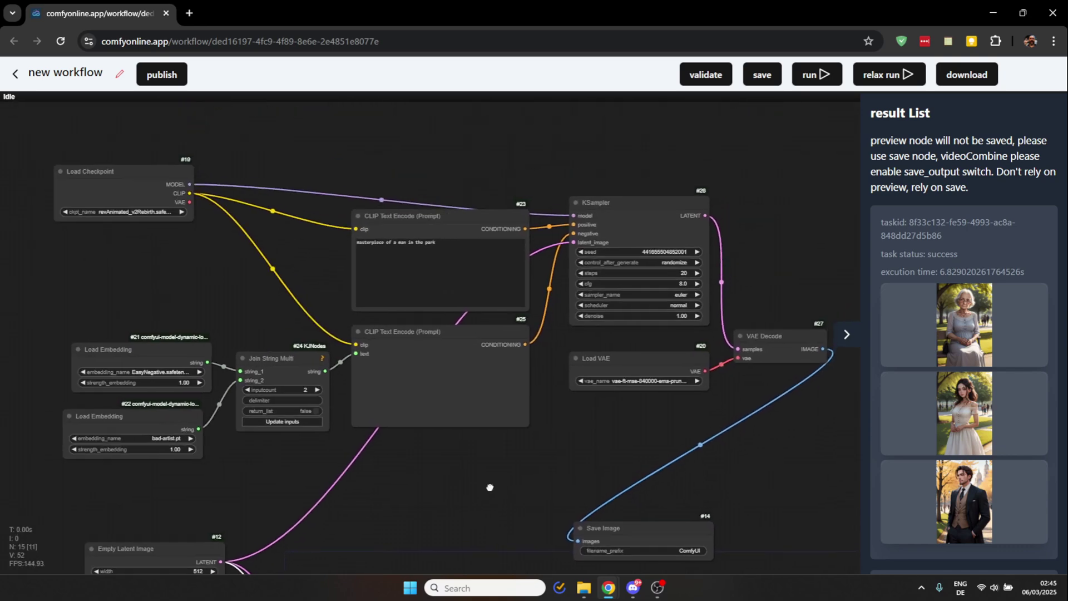
{"action": "scroll", "coordinate": [267, 265], "scroll_direction": "up", "scroll_amount": 5}
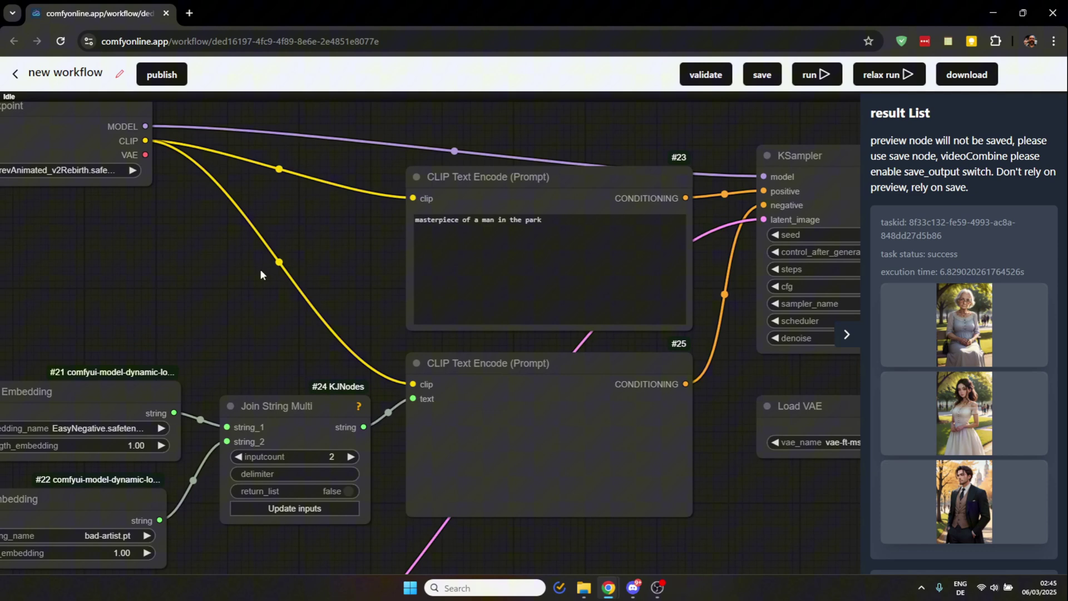
{"action": "left_click_drag", "start_coordinate": [256, 268], "coordinate": [480, 295]}
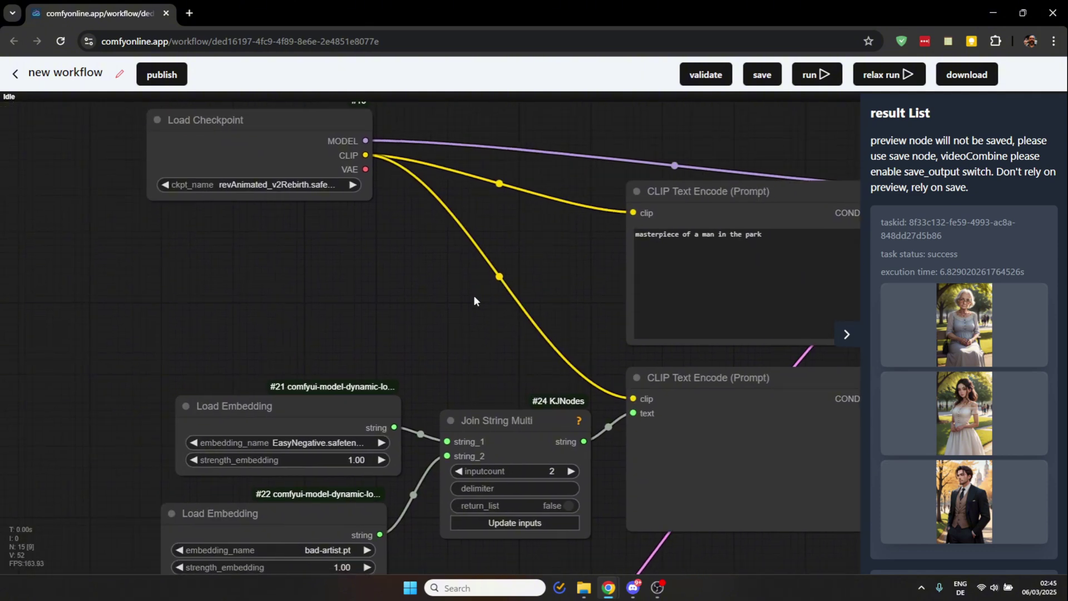
Step: Reposition Load Checkpoint, Load Embedding #21 and #22, and Join String Multi slightly
{"action": "left_click_drag", "start_coordinate": [252, 125], "coordinate": [259, 138]}
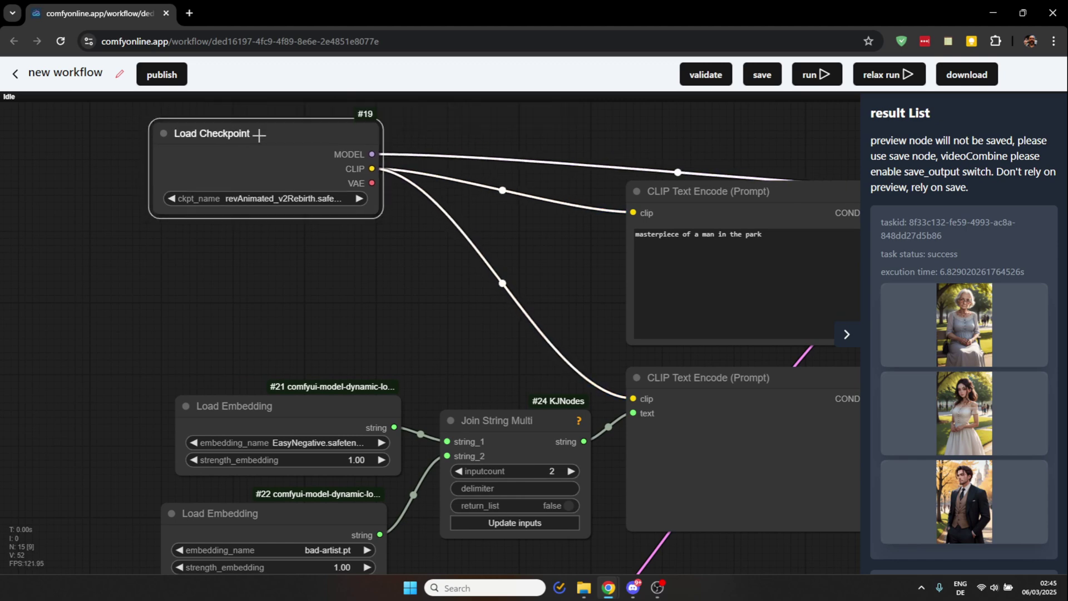
{"action": "left_click_drag", "start_coordinate": [296, 399], "coordinate": [287, 376]}
{"action": "left_click_drag", "start_coordinate": [288, 518], "coordinate": [287, 505]}
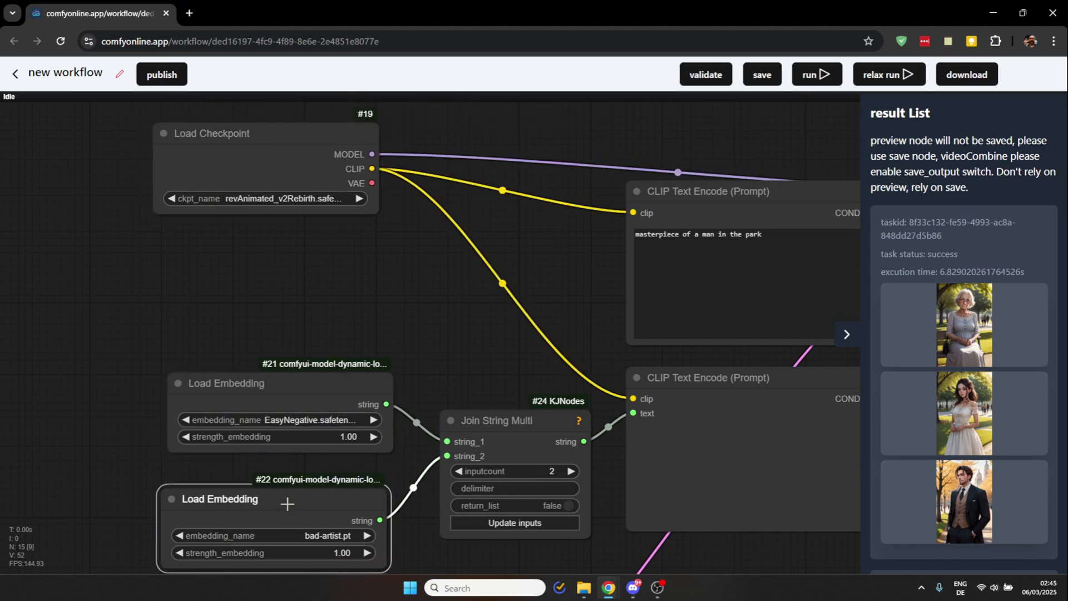
{"action": "left_click_drag", "start_coordinate": [488, 426], "coordinate": [484, 431]}
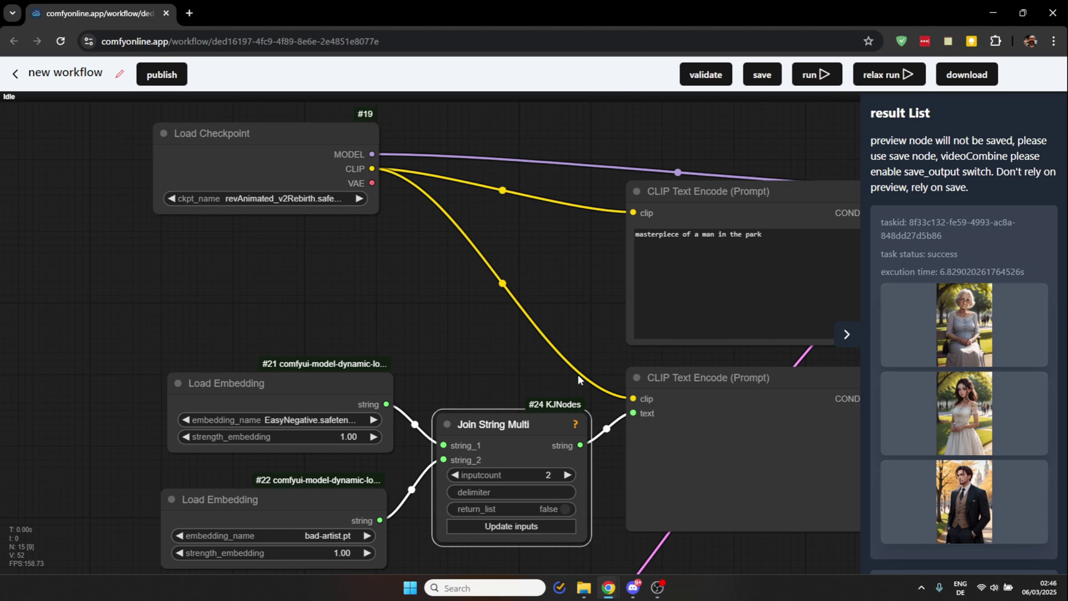
Step: Select CLIP Text Encode #25 with the man-in-the-park prompt, VAE Decode, and Load VAE
{"action": "left_click_drag", "start_coordinate": [579, 284], "coordinate": [281, 226]}
{"action": "left_click", "coordinate": [429, 362]}
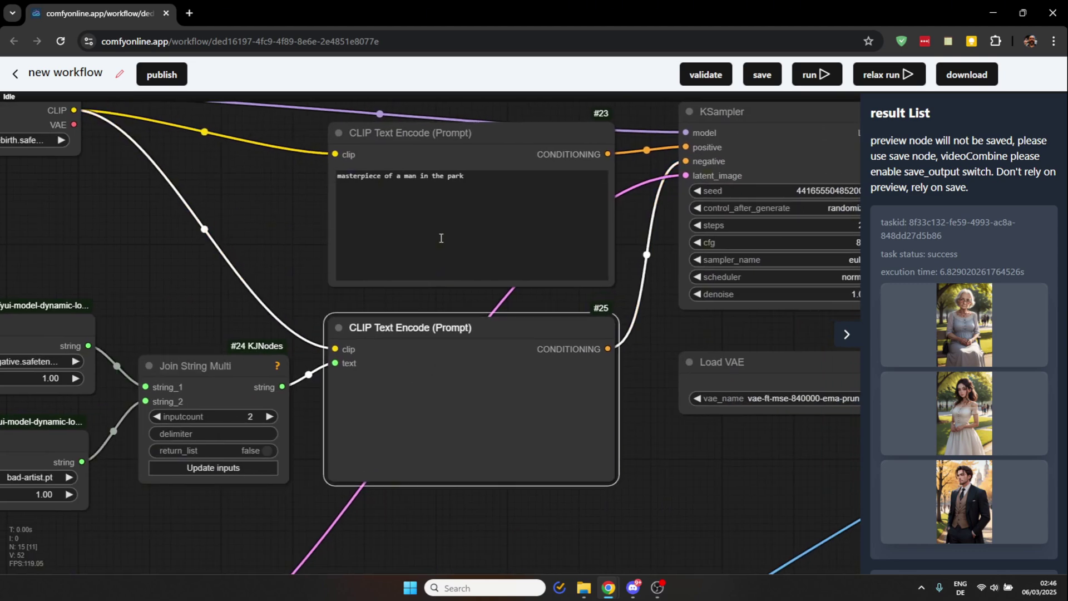
{"action": "left_click", "coordinate": [437, 229]}
{"action": "left_click_drag", "start_coordinate": [666, 315], "coordinate": [332, 367]}
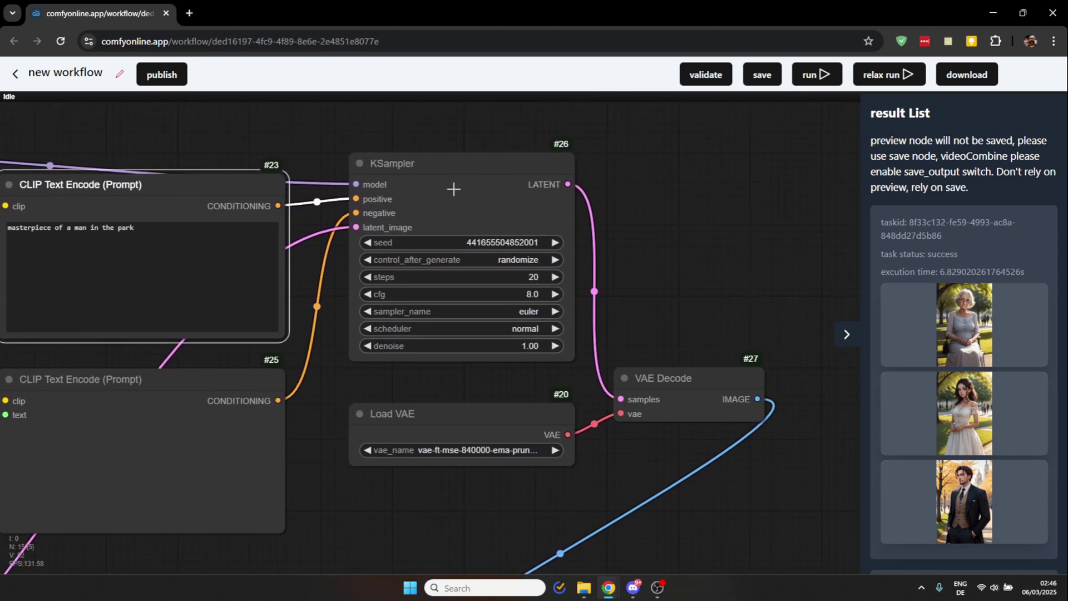
{"action": "left_click", "coordinate": [682, 381]}
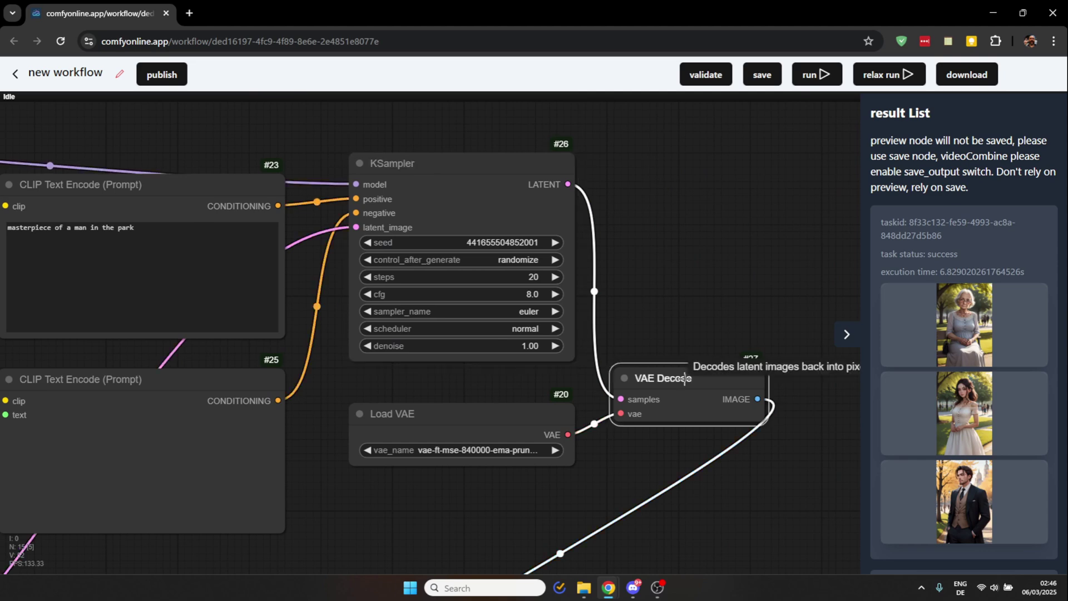
{"action": "left_click", "coordinate": [489, 423]}
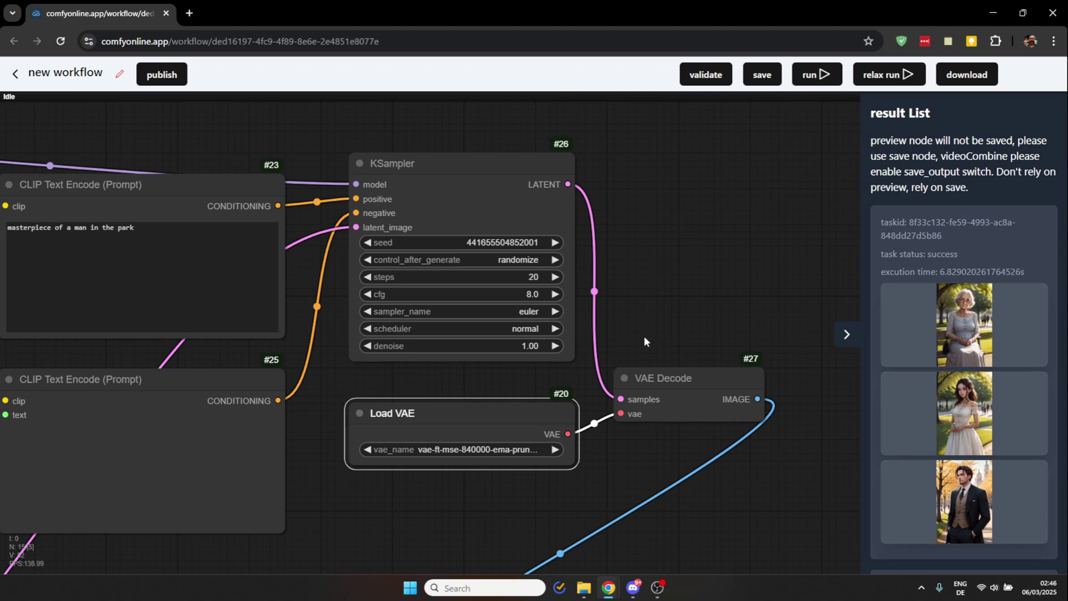
Step: Select the checkpoint-to-VAE-decode nodes and convert them into a group node named 'fwefwefw'
{"action": "scroll", "coordinate": [643, 336], "scroll_direction": "down", "scroll_amount": 5}
{"action": "left_click_drag", "start_coordinate": [499, 465], "coordinate": [566, 459]}
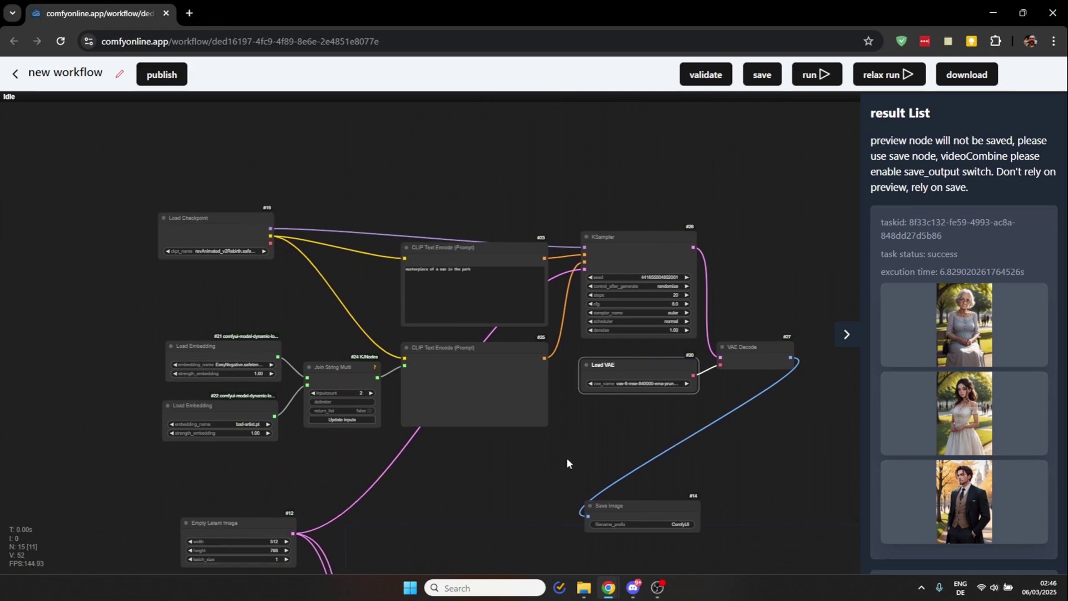
{"action": "left_click_drag", "start_coordinate": [584, 353], "coordinate": [550, 344]}
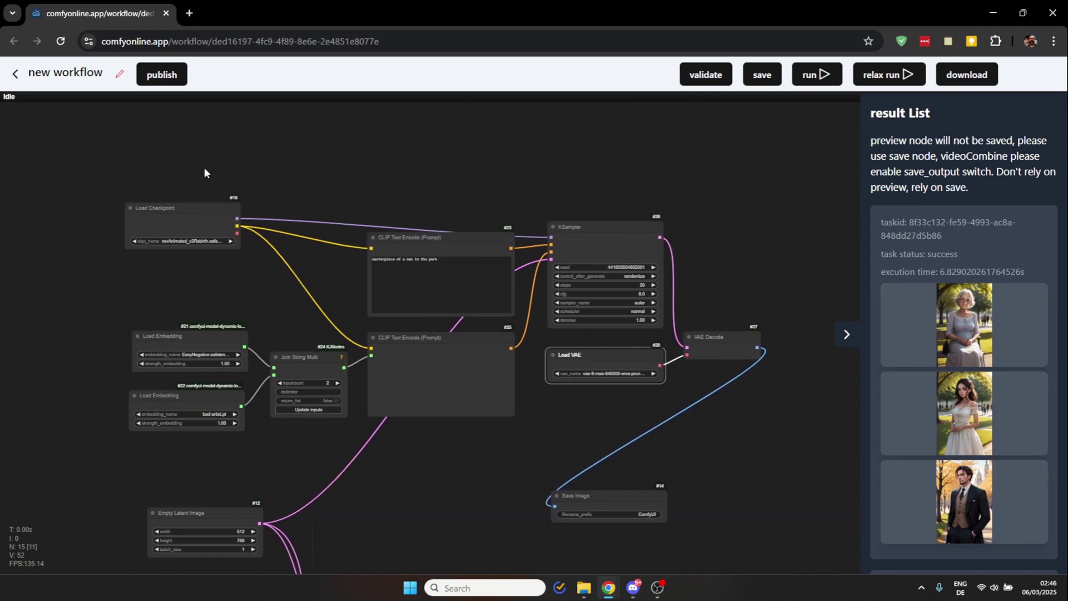
{"action": "left_click_drag", "start_coordinate": [133, 168], "coordinate": [779, 453]}
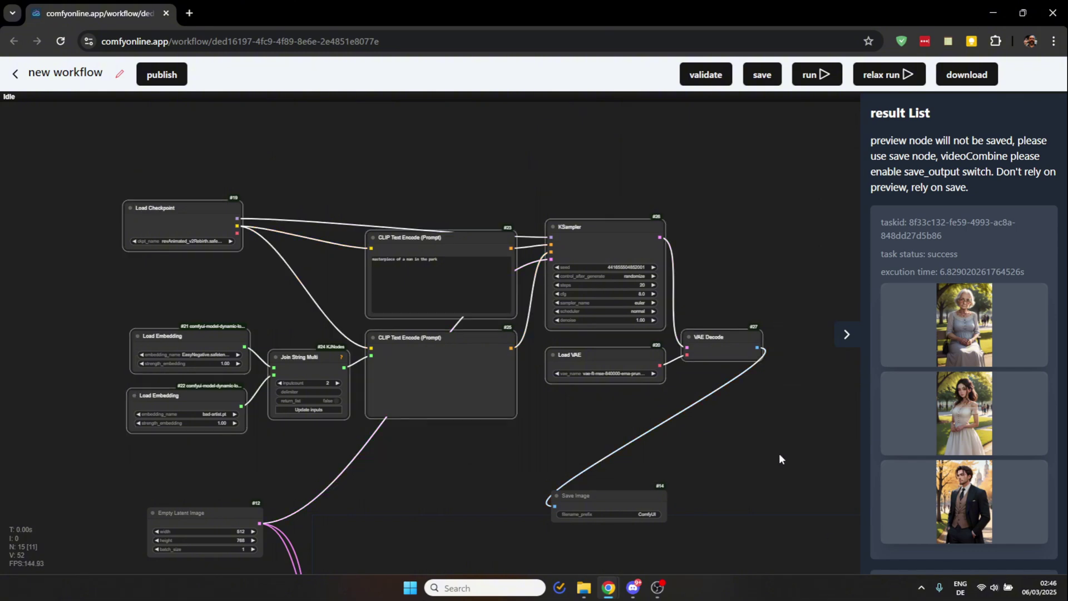
{"action": "right_click", "coordinate": [444, 234]}
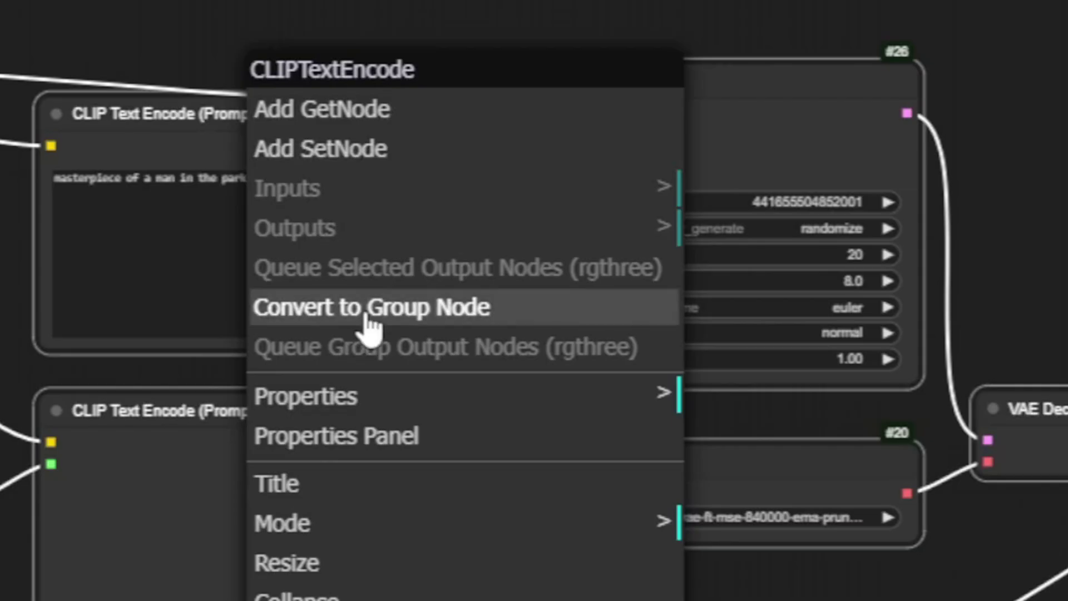
{"action": "left_click", "coordinate": [367, 307]}
{"action": "type", "text": "fwefwefw"}
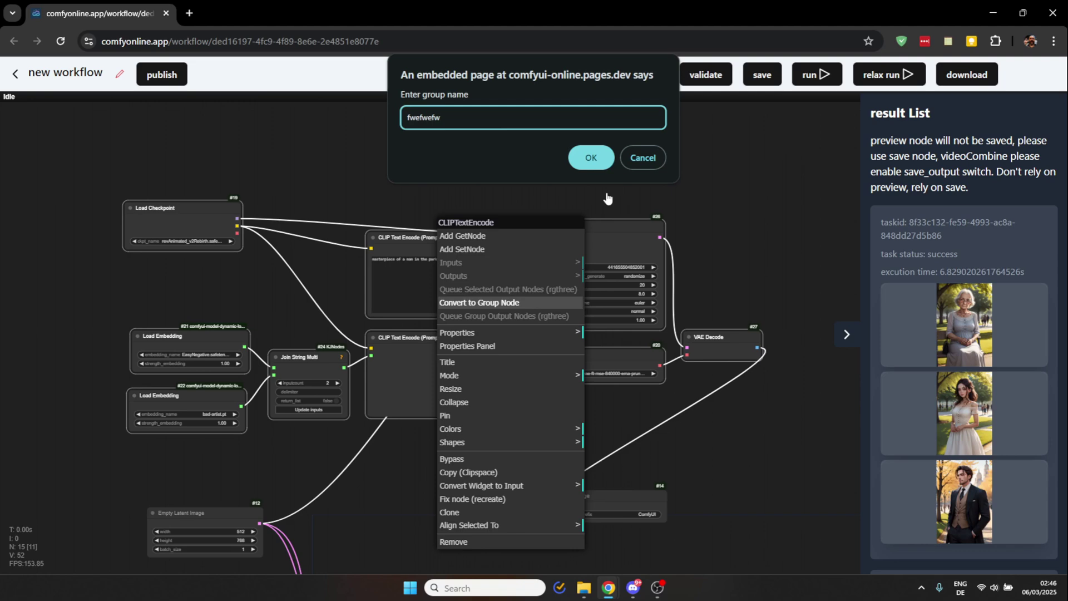
{"action": "left_click", "coordinate": [591, 157]}
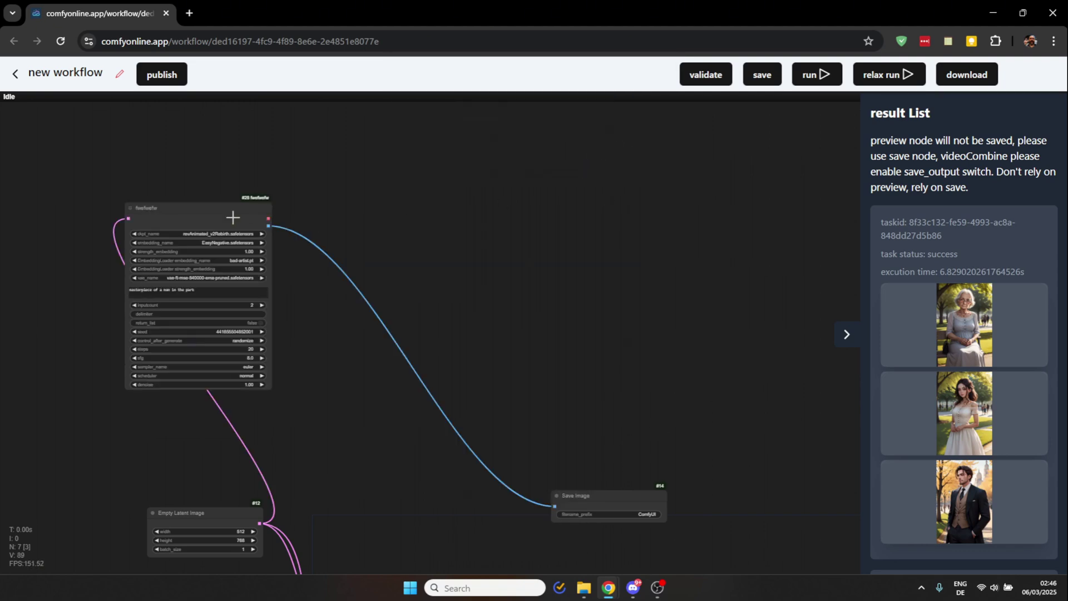
Step: Move the fwefwefw group node to the canvas centre and recentre the view
{"action": "left_click_drag", "start_coordinate": [233, 217], "coordinate": [428, 362]}
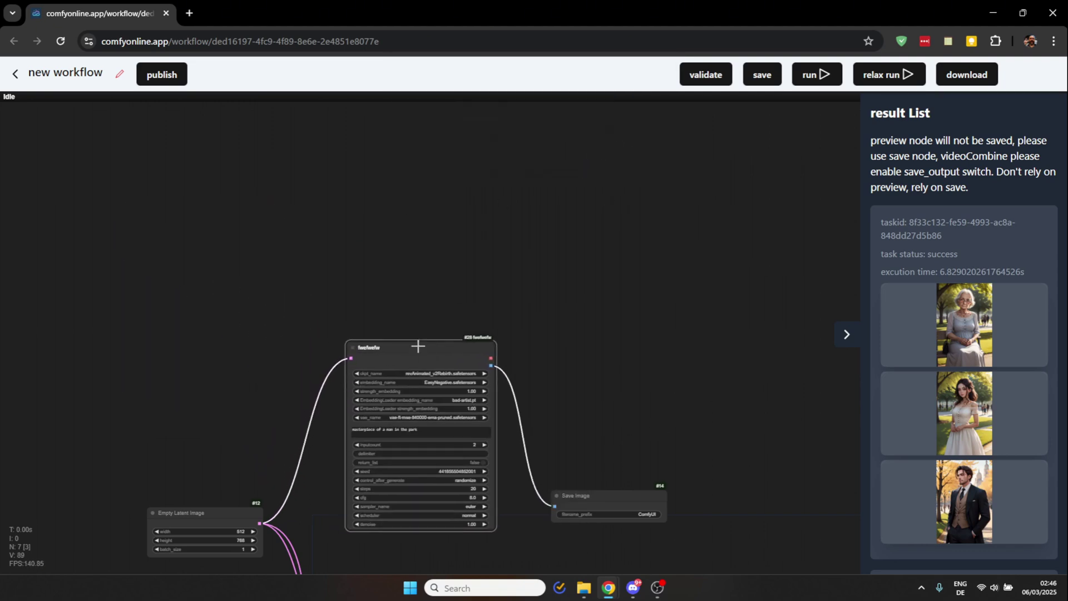
{"action": "scroll", "coordinate": [513, 425], "scroll_direction": "up", "scroll_amount": 8}
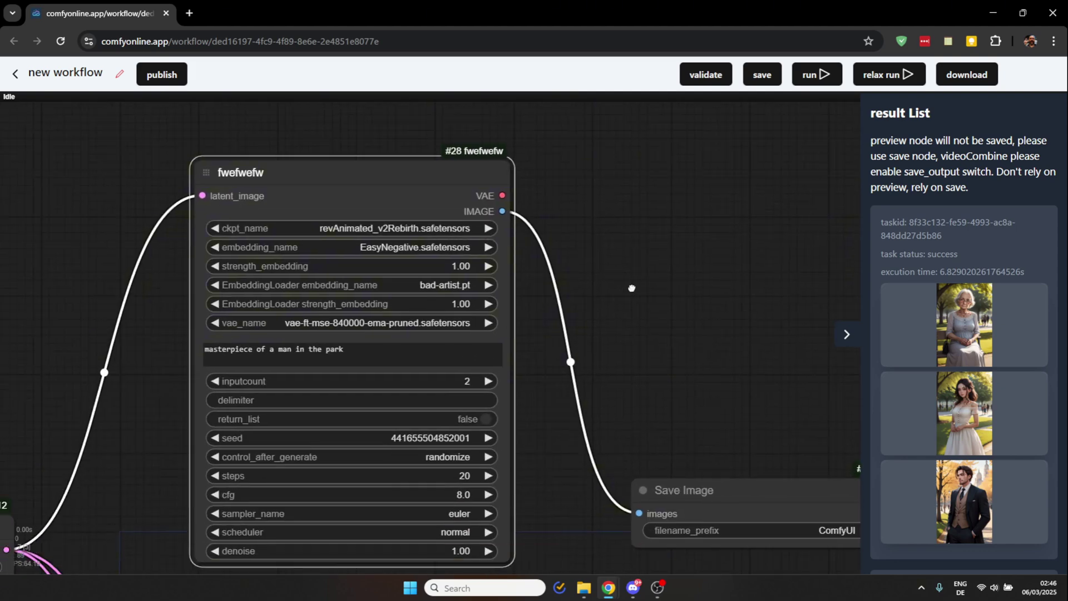
{"action": "left_click_drag", "start_coordinate": [631, 288], "coordinate": [635, 283]}
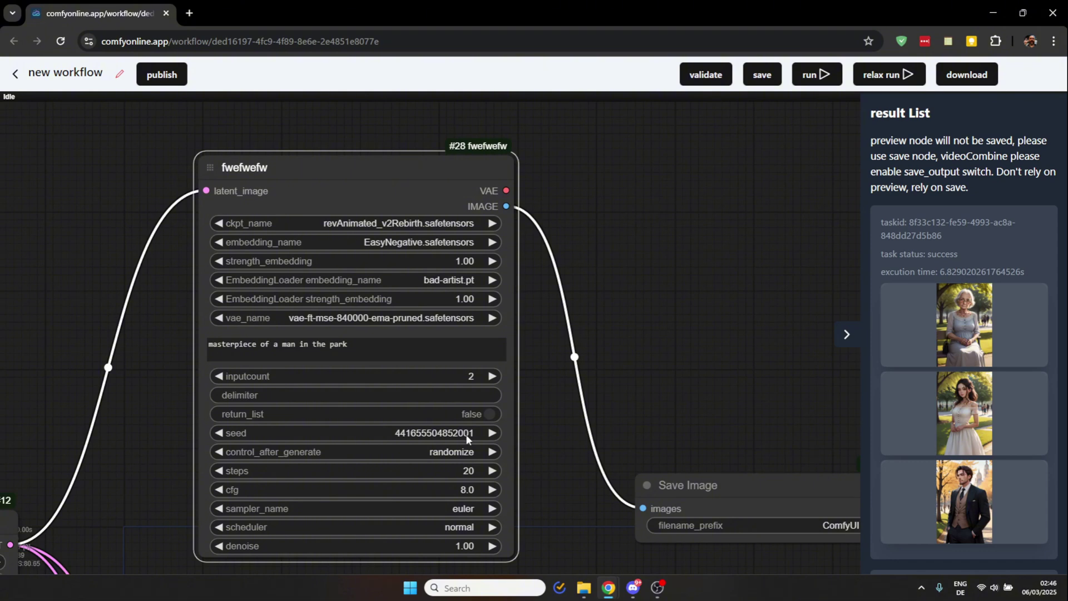
{"action": "right_click", "coordinate": [321, 166]}
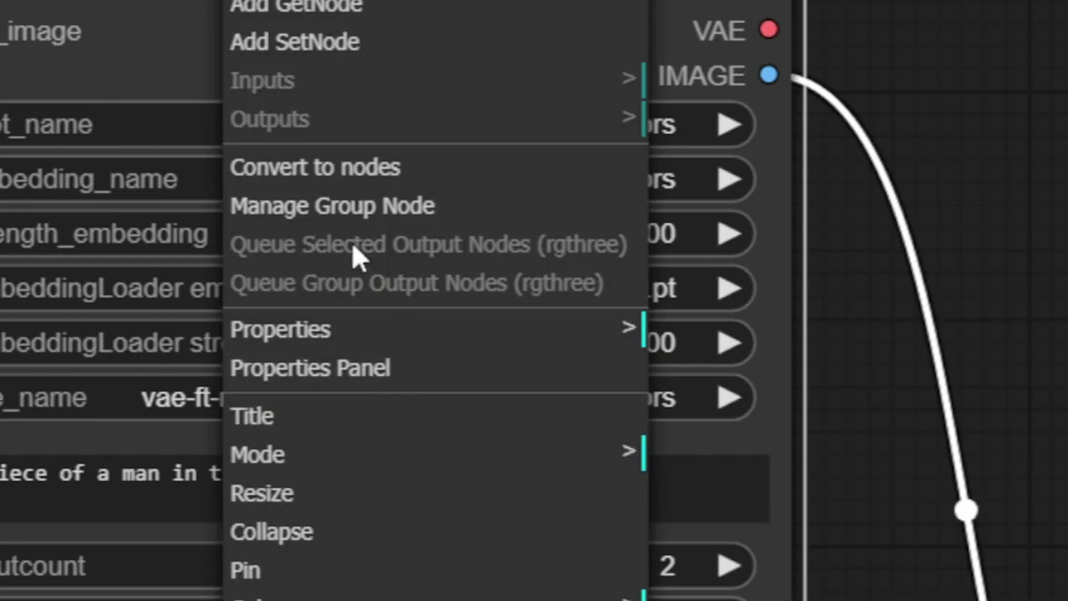
{"action": "left_click", "coordinate": [325, 214]}
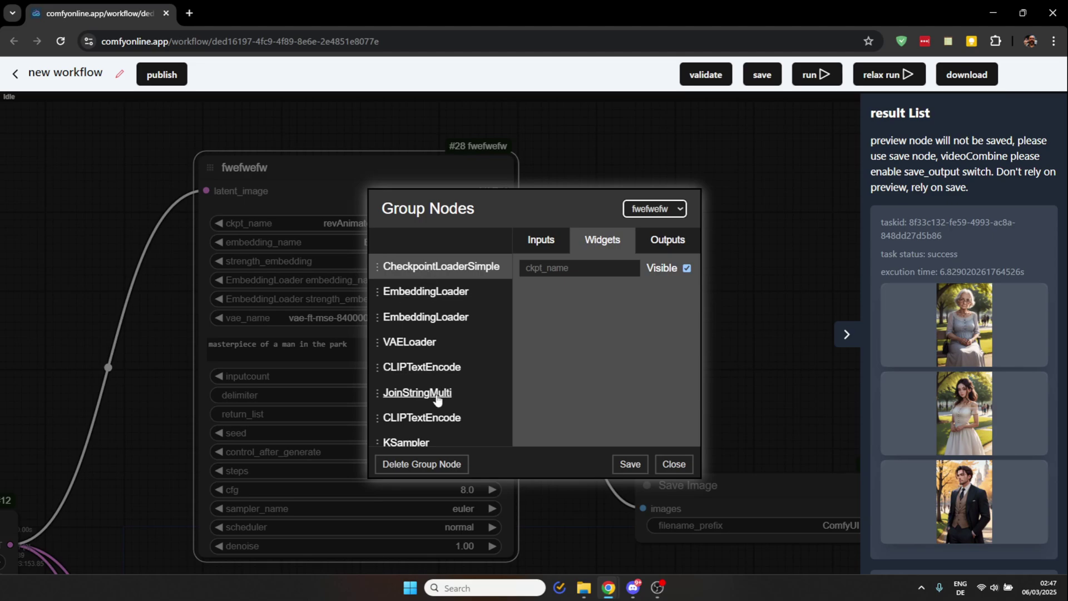
{"action": "left_click", "coordinate": [439, 292]}
{"action": "left_click", "coordinate": [442, 319]}
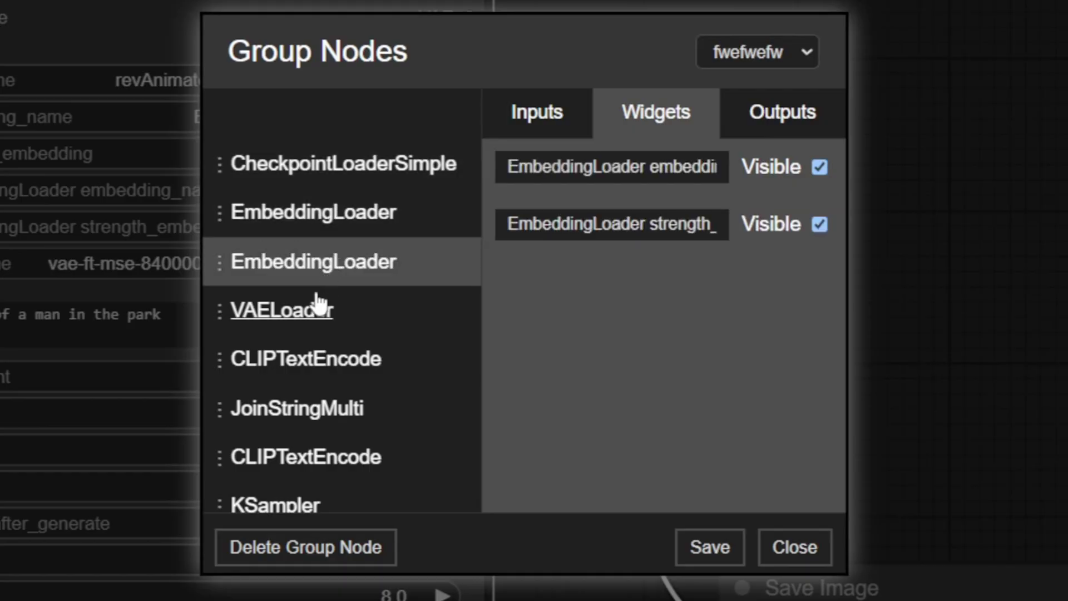
{"action": "left_click", "coordinate": [315, 309]}
{"action": "left_click", "coordinate": [303, 360]}
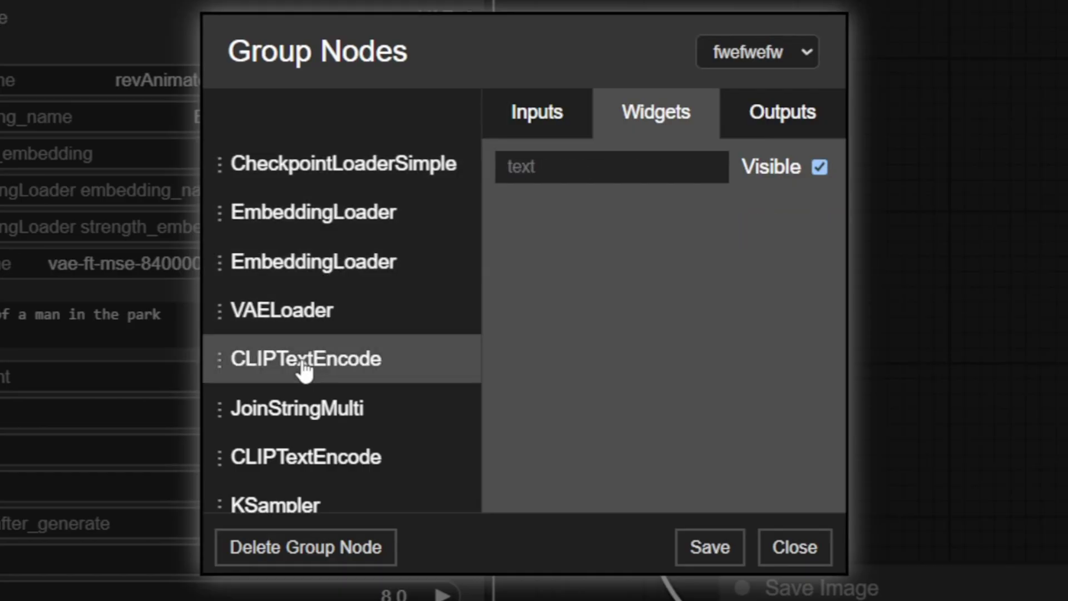
{"action": "left_click", "coordinate": [298, 410]}
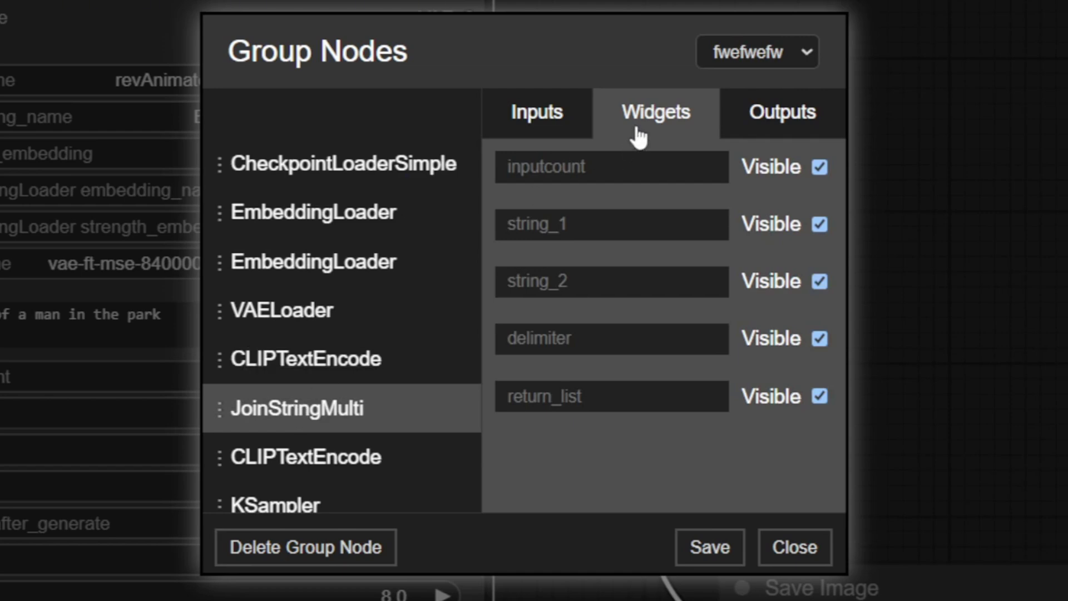
{"action": "left_click", "coordinate": [551, 118]}
{"action": "left_click", "coordinate": [767, 118]}
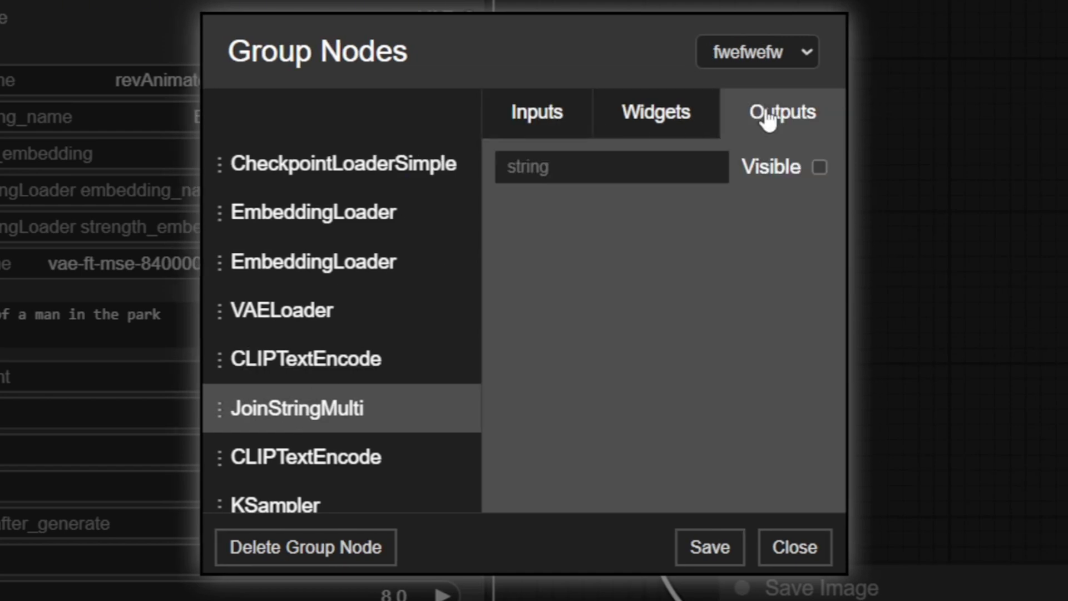
{"action": "left_click", "coordinate": [674, 123]}
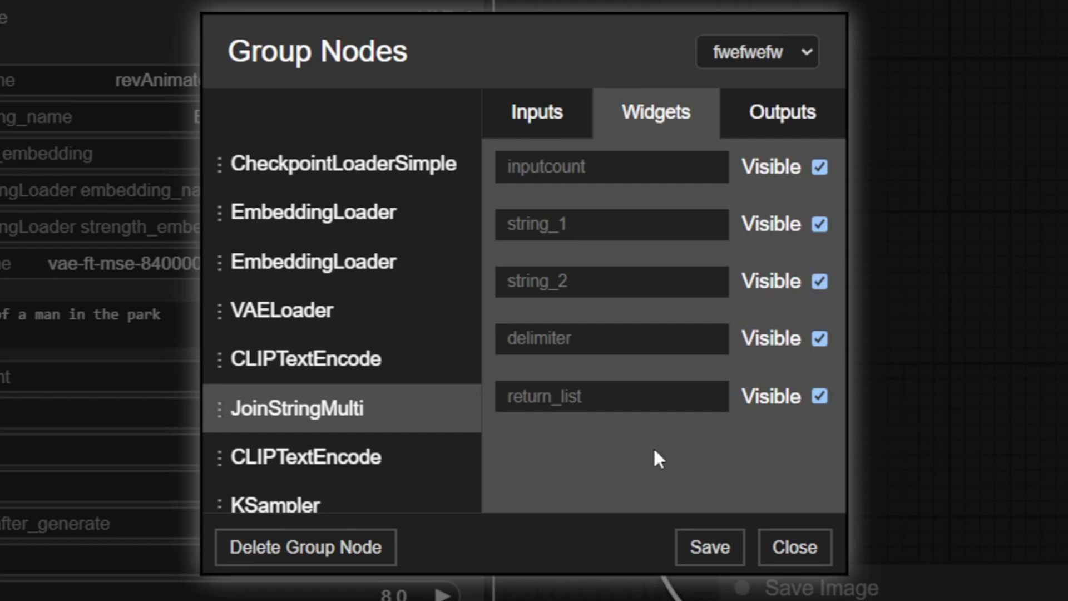
{"action": "left_click", "coordinate": [782, 116]}
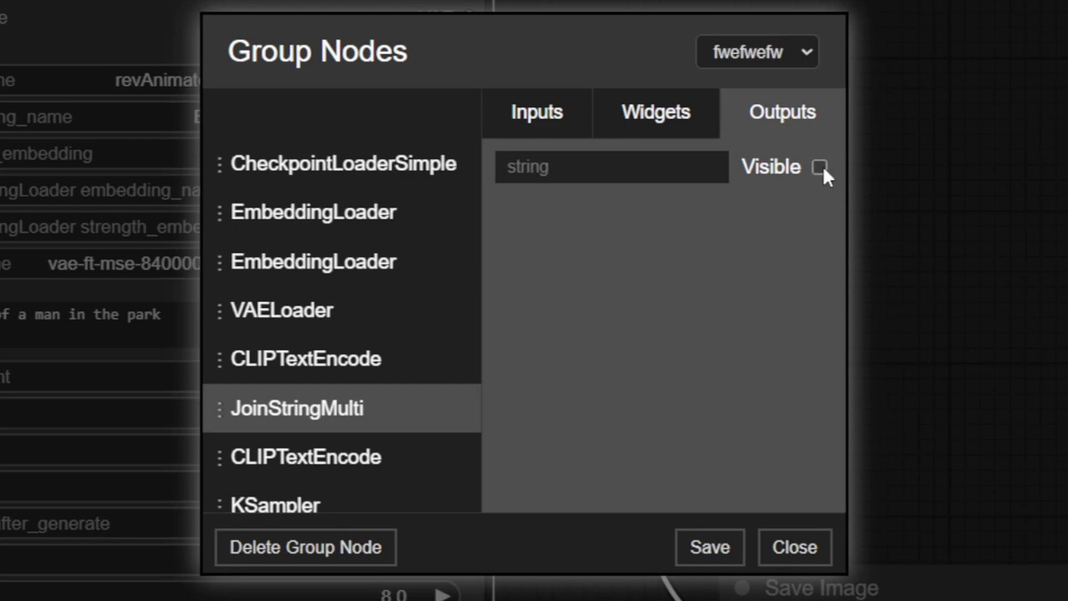
{"action": "left_click", "coordinate": [543, 124]}
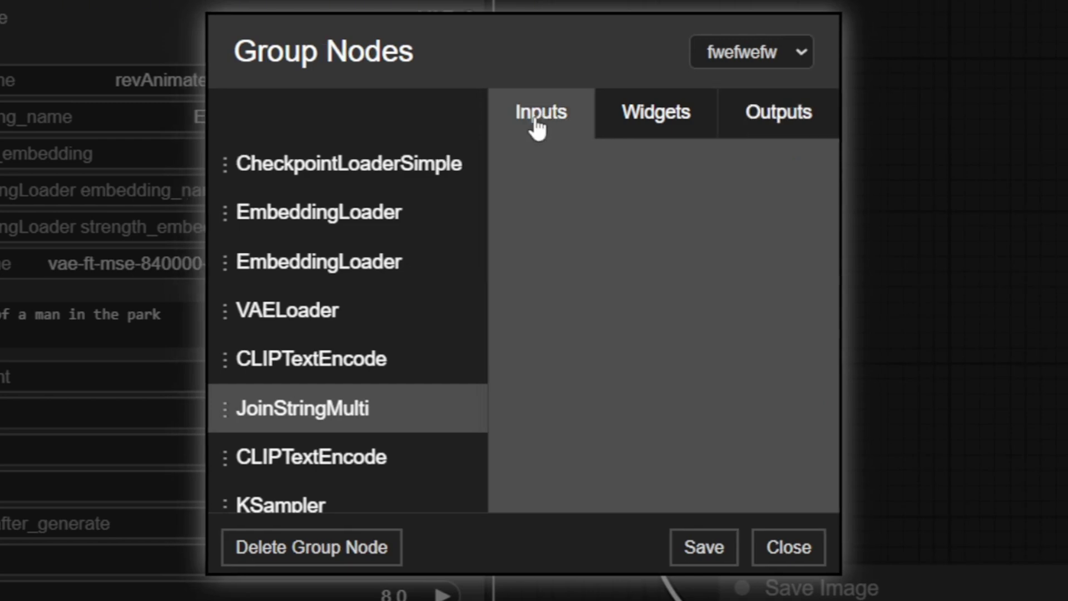
{"action": "left_click", "coordinate": [319, 460]}
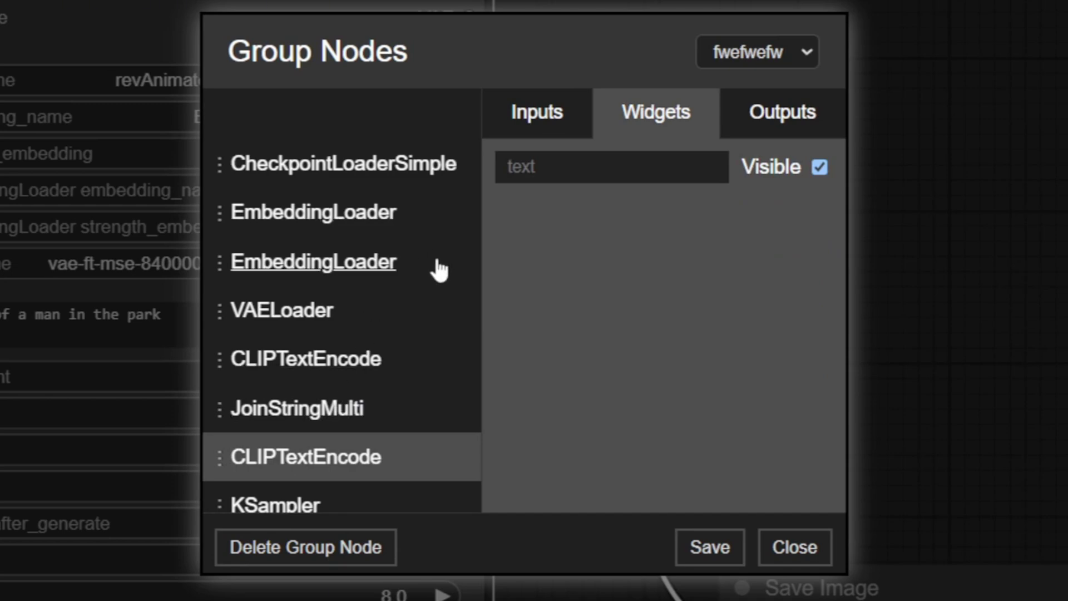
{"action": "left_click", "coordinate": [797, 544]}
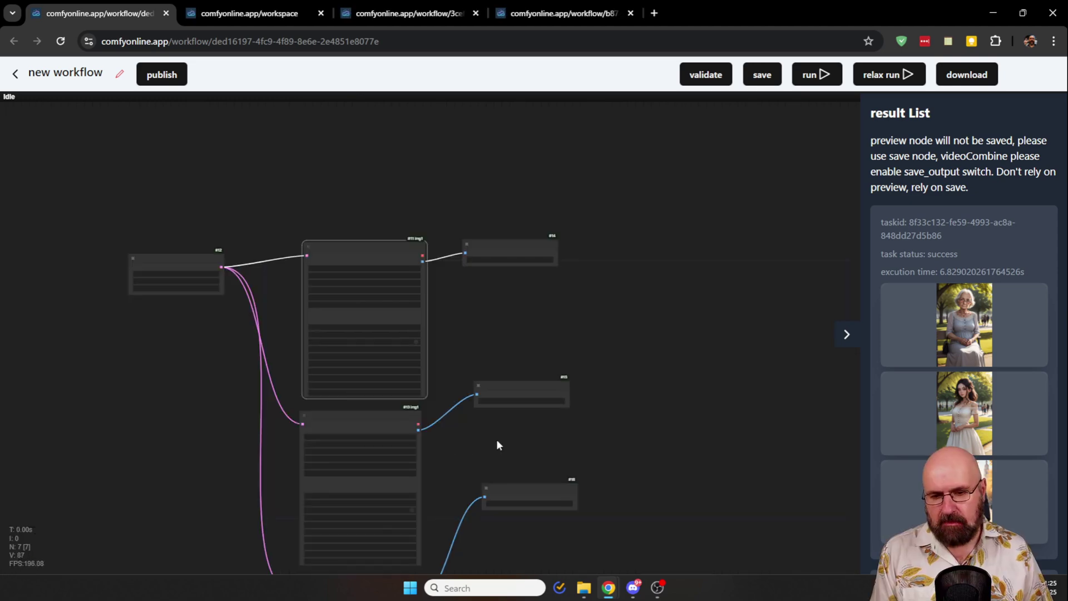
Step: Pan to the top of the workflow to view the width and height node
{"action": "left_click_drag", "start_coordinate": [496, 443], "coordinate": [534, 338]}
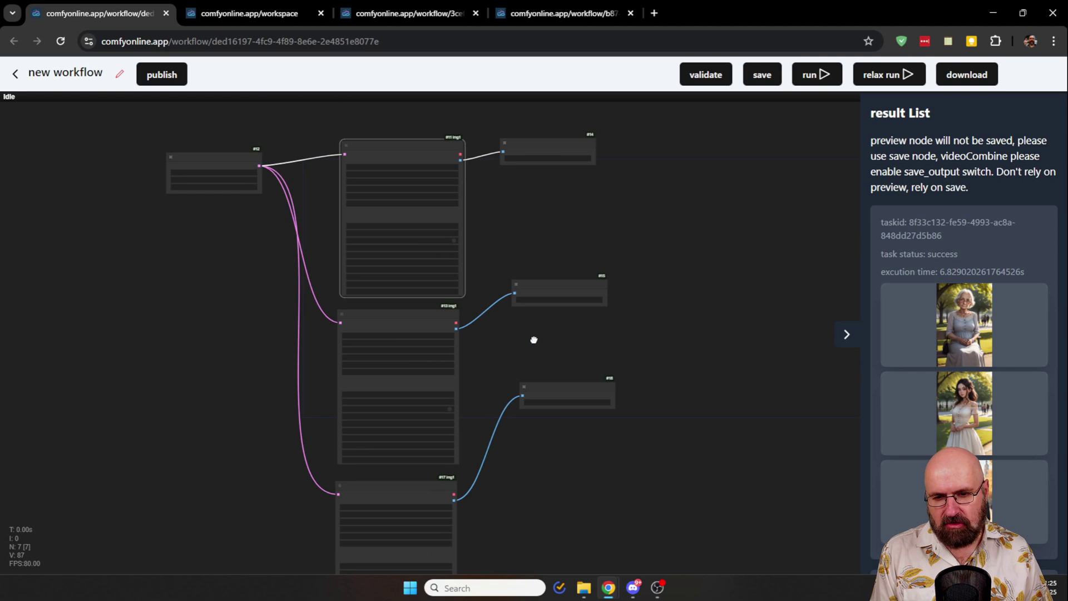
{"action": "left_click_drag", "start_coordinate": [531, 470], "coordinate": [566, 482]}
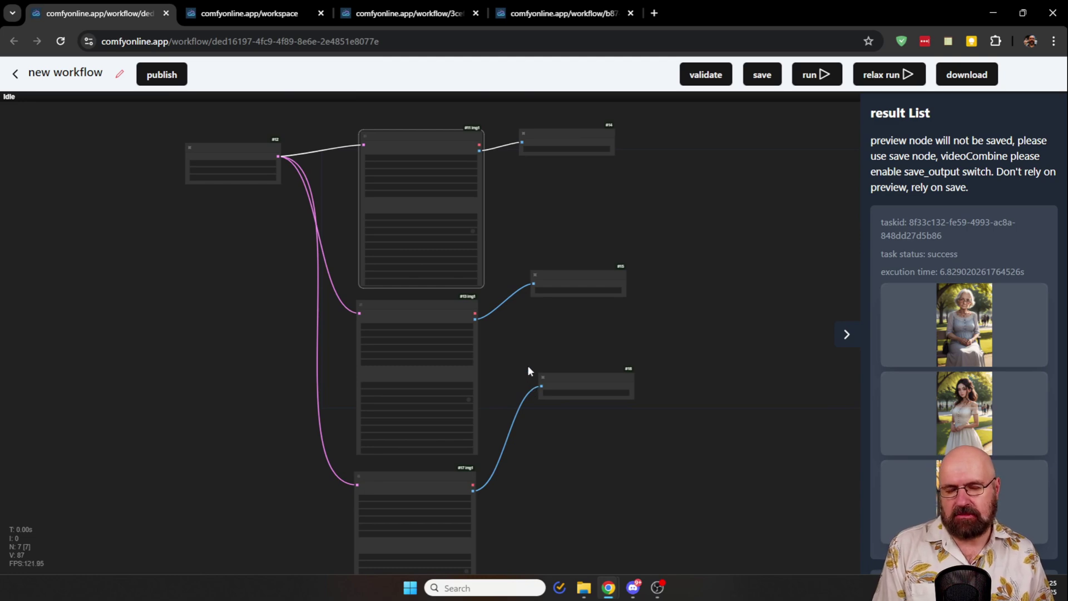
{"action": "scroll", "coordinate": [492, 352], "scroll_direction": "up", "scroll_amount": 5}
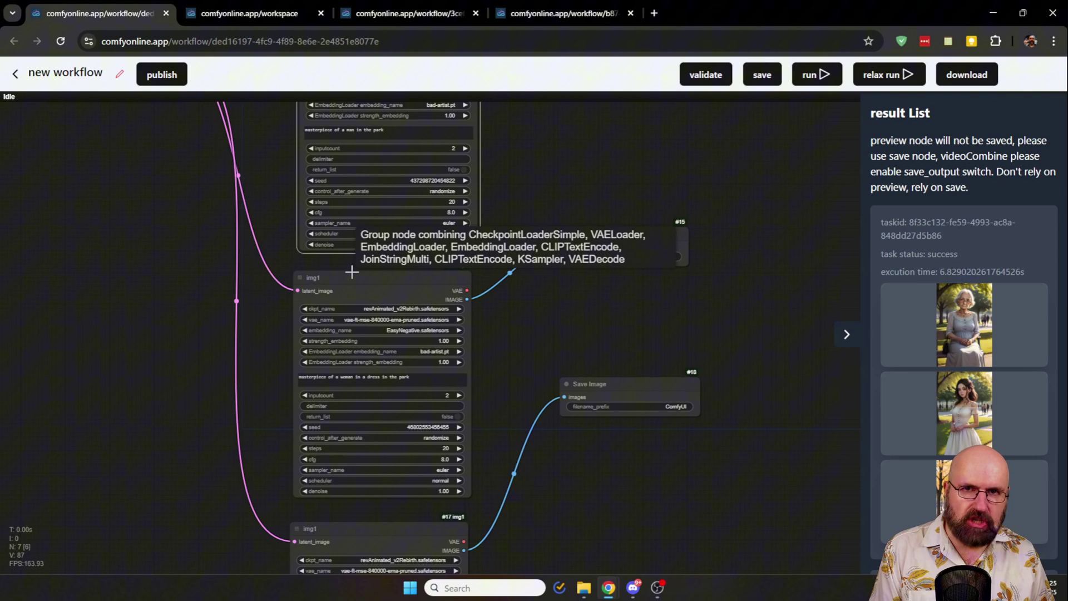
{"action": "left_click_drag", "start_coordinate": [510, 222], "coordinate": [520, 267]}
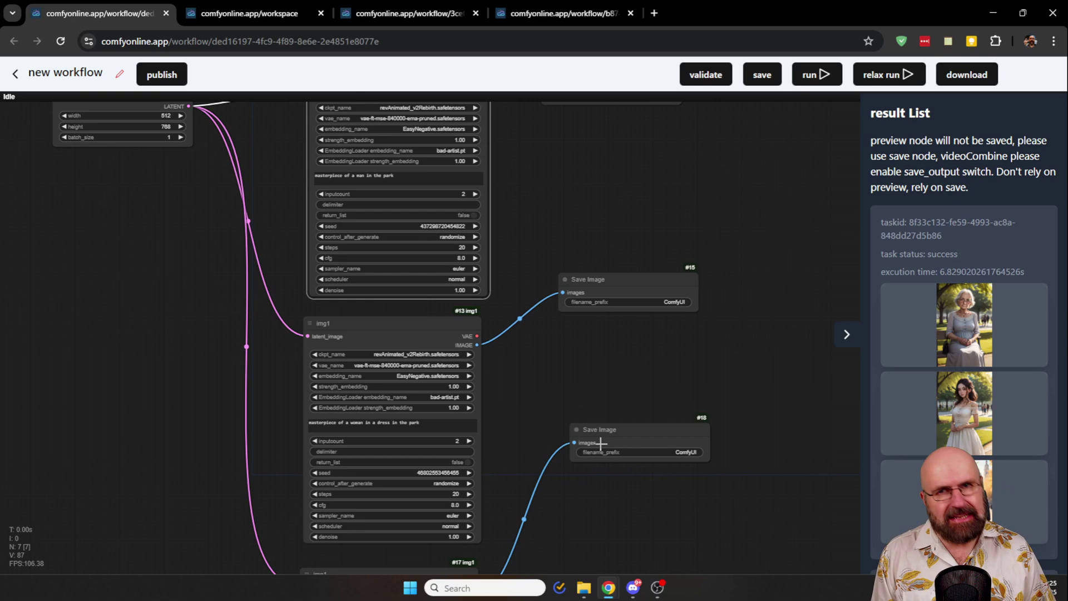
Step: Look over the three img1 group nodes and their Save Image connections
{"action": "scroll", "coordinate": [600, 444], "scroll_direction": "down", "scroll_amount": 5}
{"action": "left_click_drag", "start_coordinate": [553, 412], "coordinate": [591, 443]}
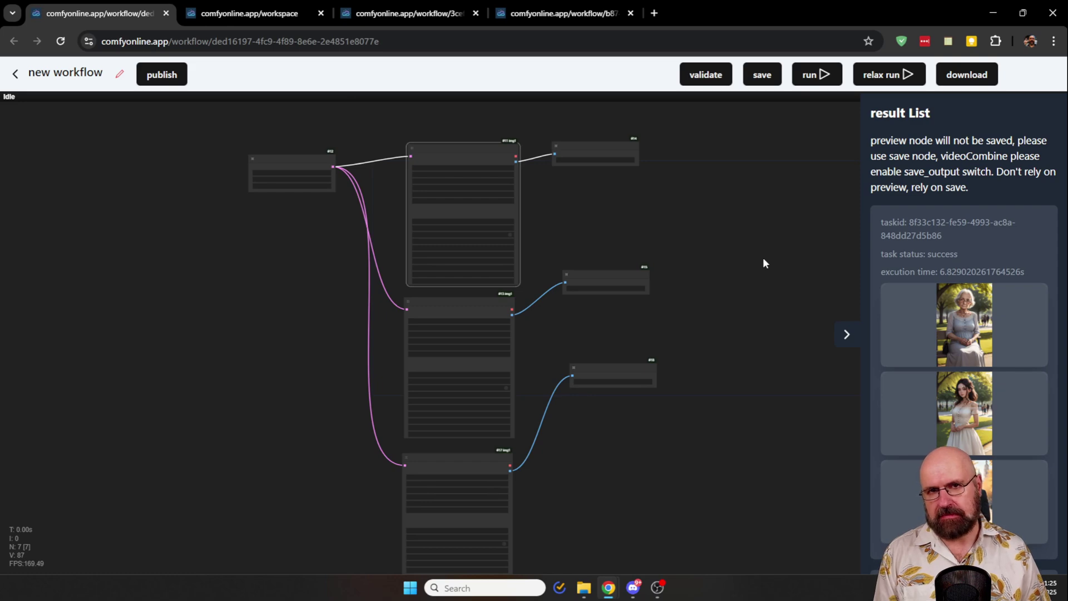
{"action": "scroll", "coordinate": [598, 173], "scroll_direction": "up", "scroll_amount": 8}
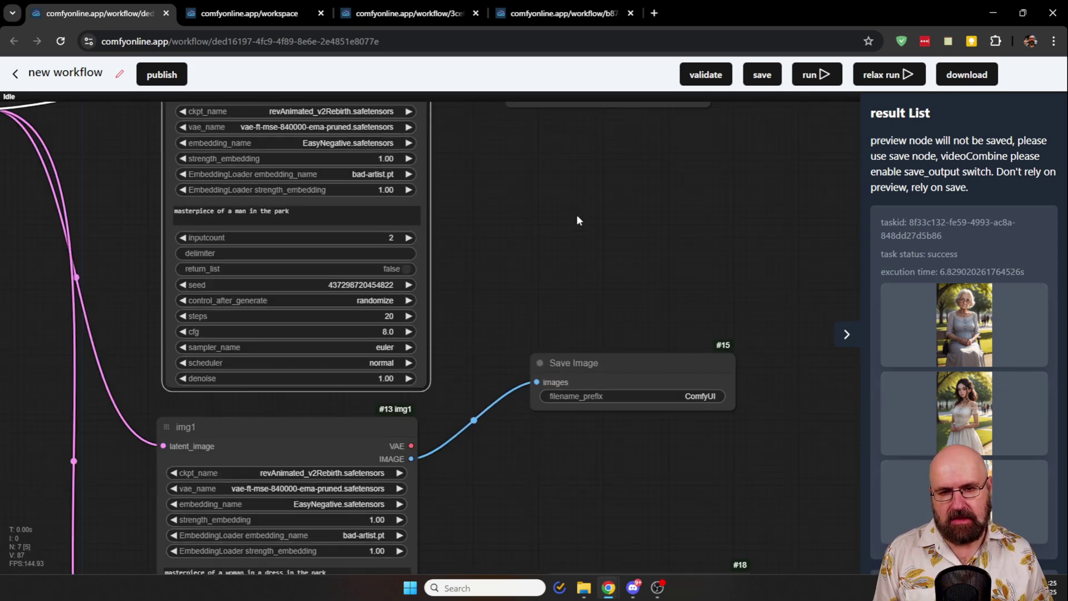
{"action": "scroll", "coordinate": [519, 452], "scroll_direction": "up", "scroll_amount": 4}
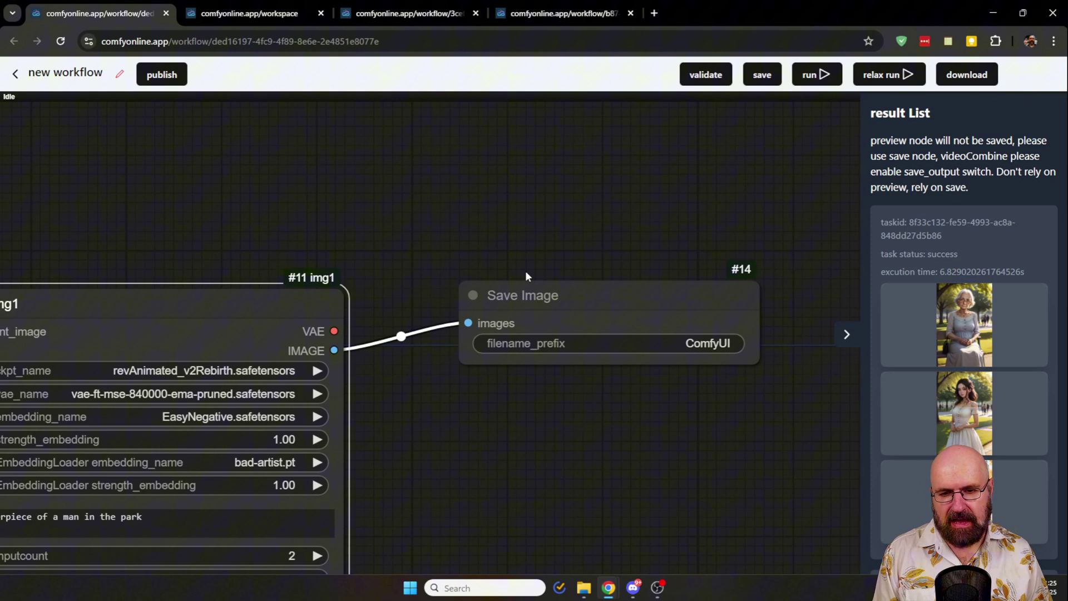
{"action": "left_click_drag", "start_coordinate": [476, 410], "coordinate": [585, 306]}
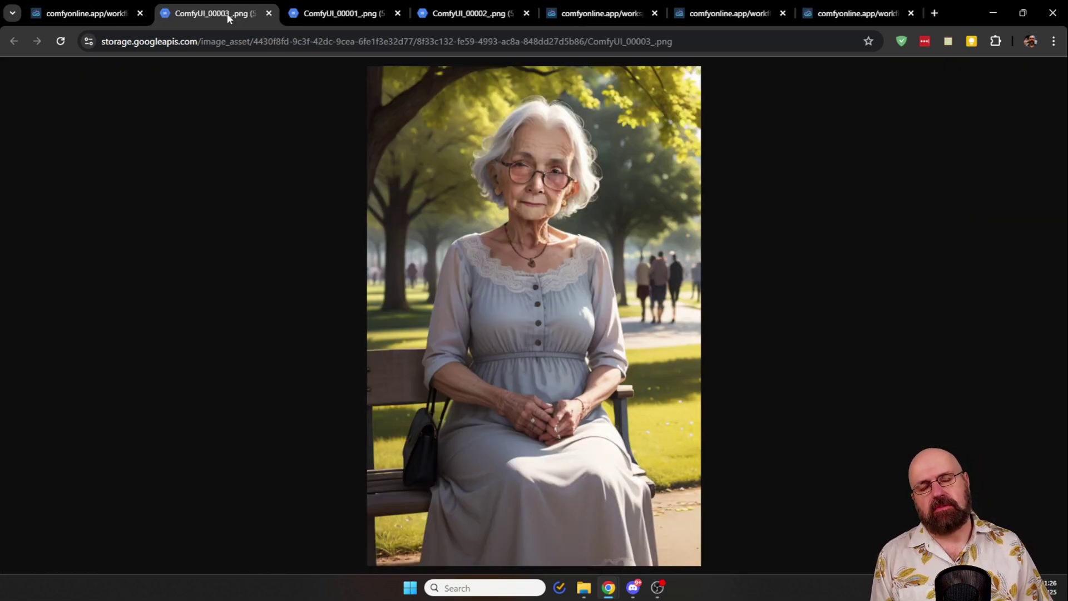
Step: View the ComfyUI_00001 and ComfyUI_00002 portraits, then return to the Flux RF-Inversion workflow tab
{"action": "left_click", "coordinate": [306, 8]}
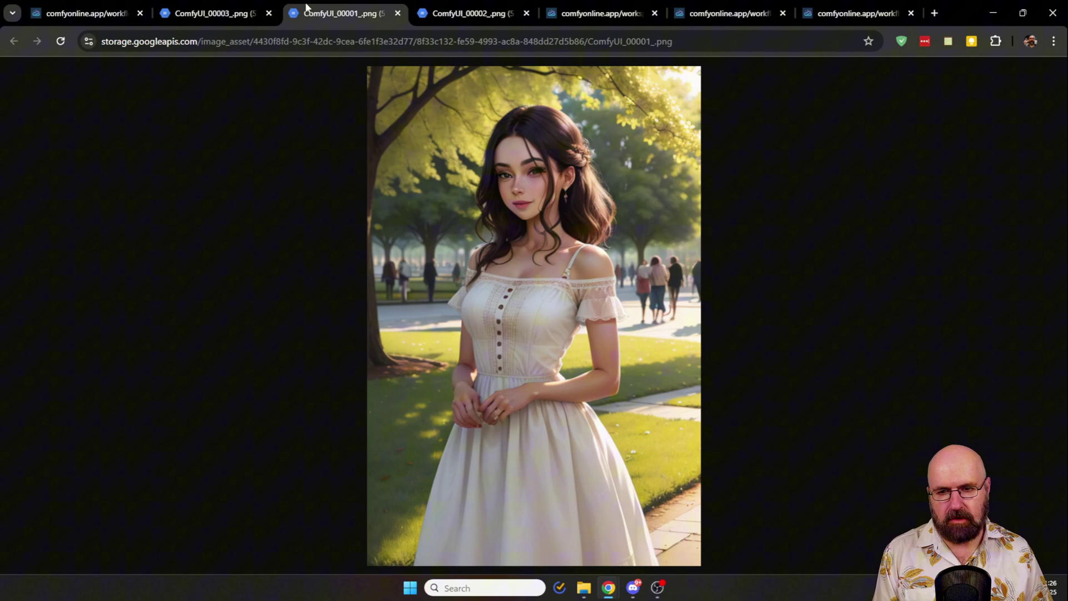
{"action": "left_click", "coordinate": [460, 7]}
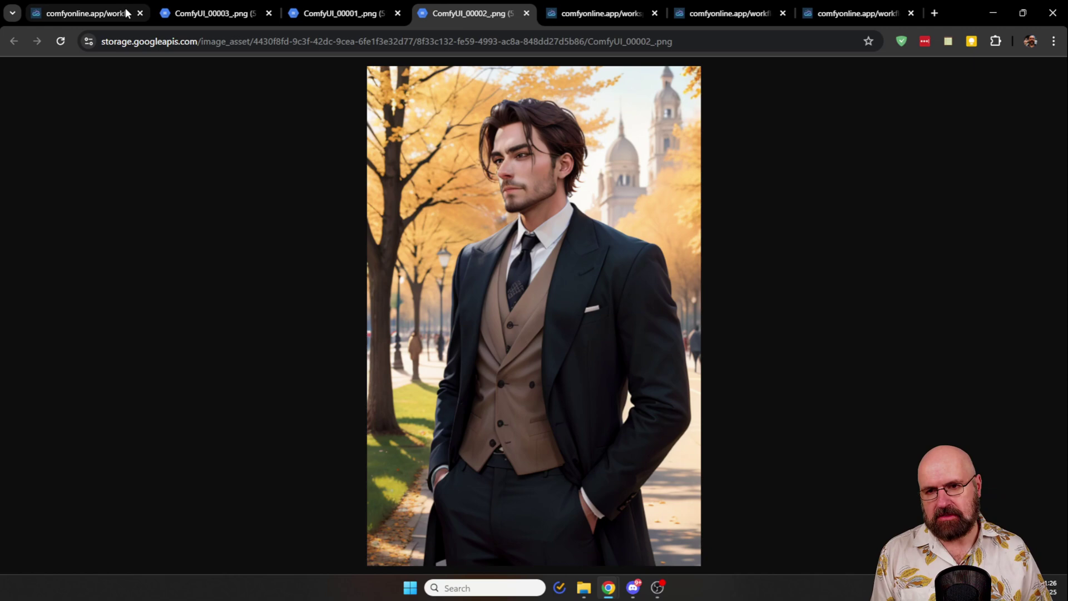
{"action": "left_click", "coordinate": [82, 13]}
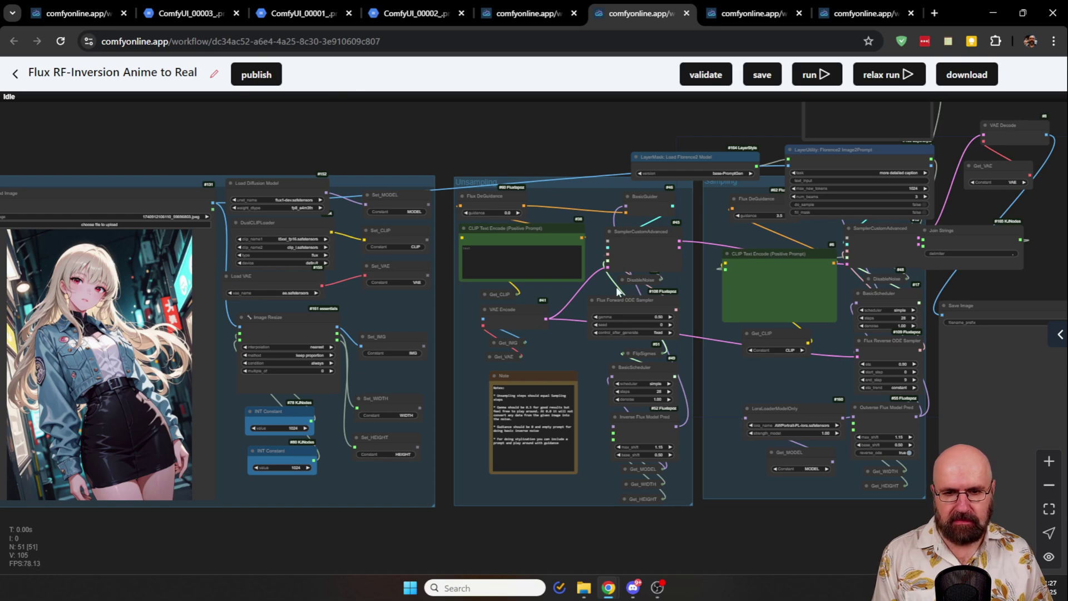
Step: Run the Flux workflow, which brings up the Purchase credits page with $10, $25 and $50 packs
{"action": "left_click_drag", "start_coordinate": [659, 128], "coordinate": [309, 188]}
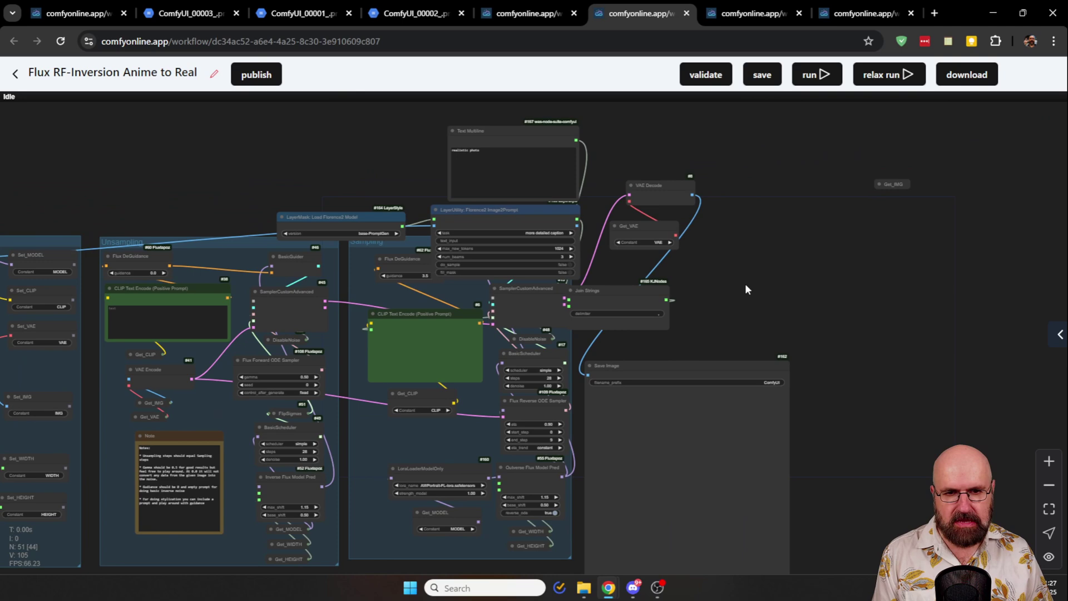
{"action": "left_click", "coordinate": [819, 76]}
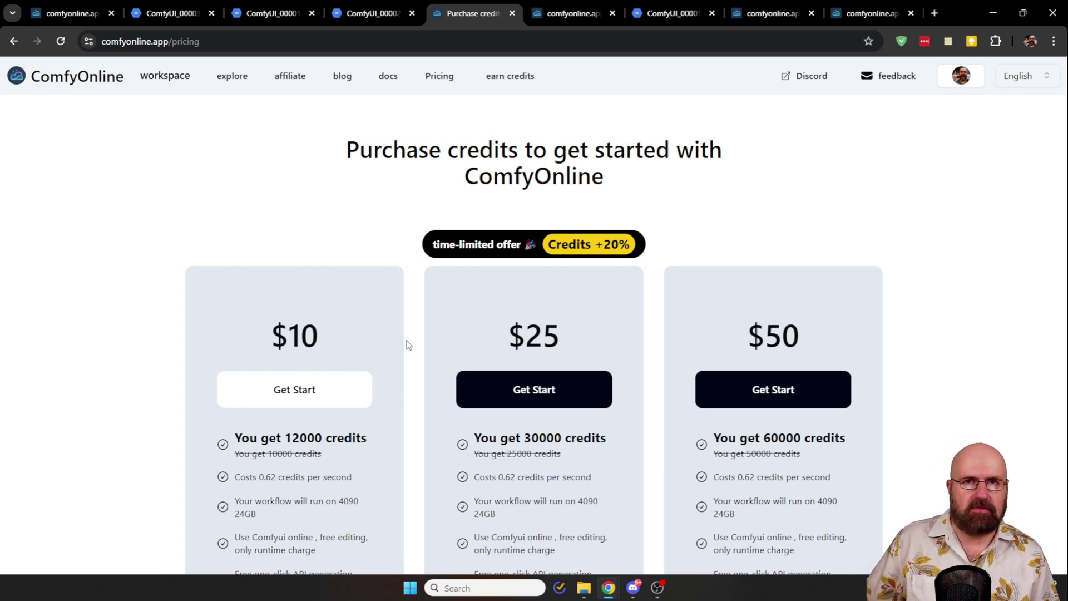
{"action": "scroll", "coordinate": [970, 356], "scroll_direction": "down", "scroll_amount": 10}
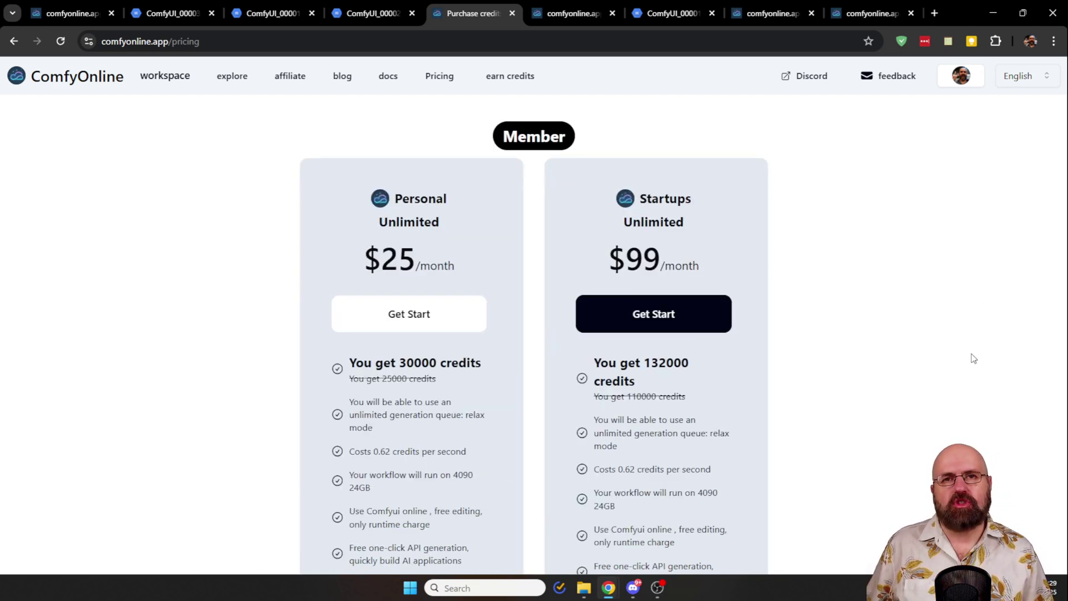